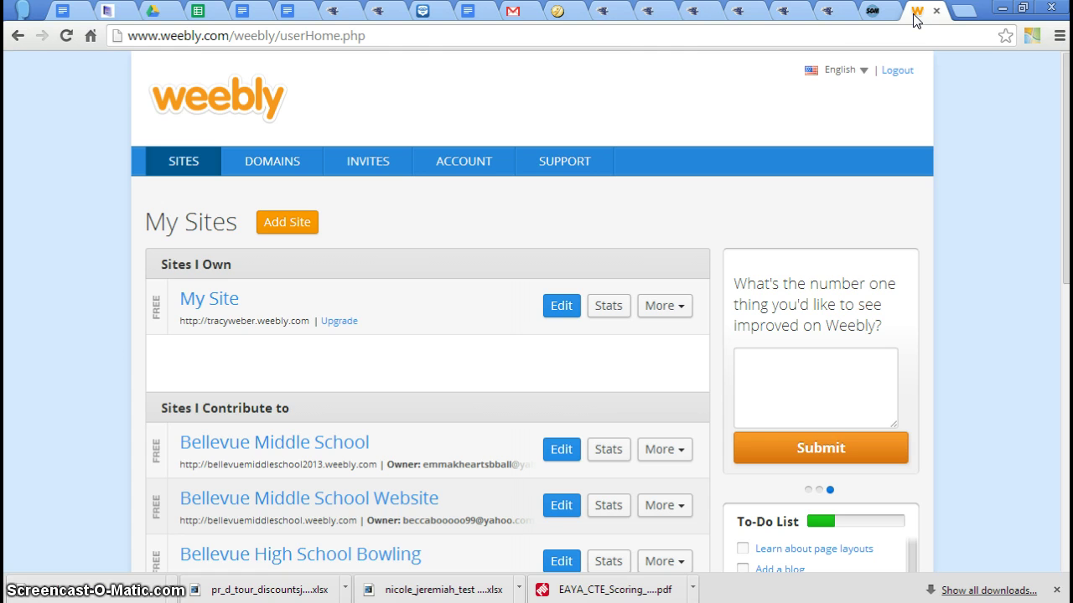
# Step: Open My Site in the site editor and reload the page so the build elements load
pyautogui.click(219, 295)
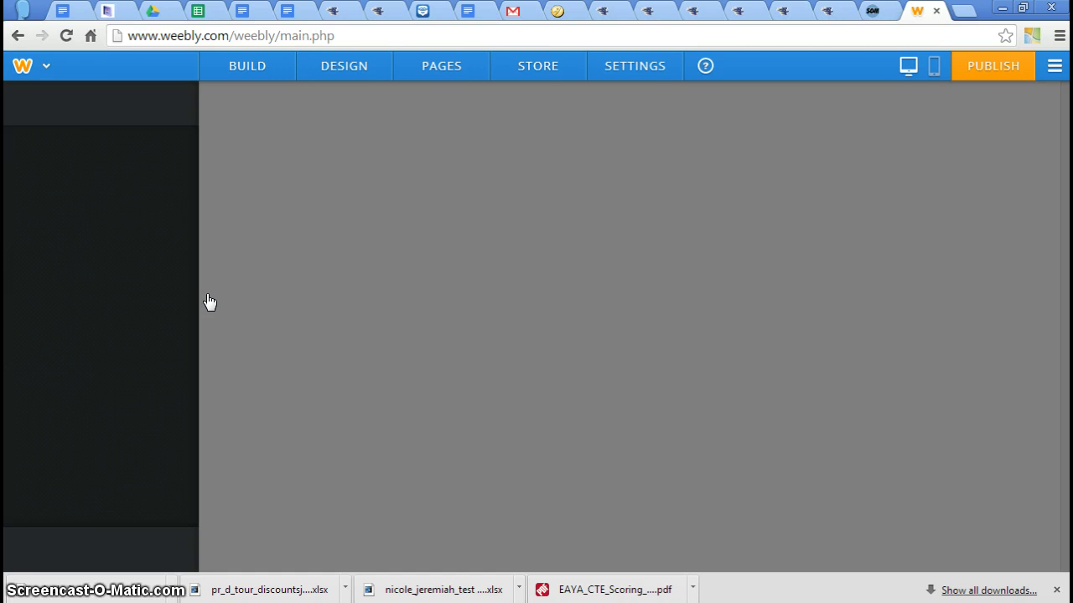
pyautogui.click(617, 341)
pyautogui.click(249, 72)
pyautogui.click(67, 36)
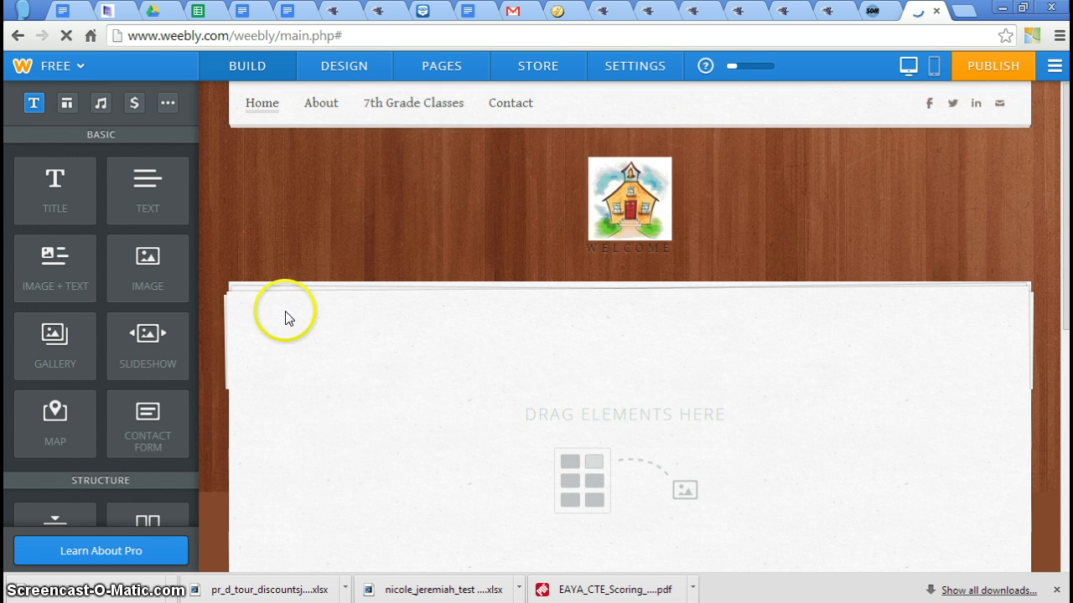
# Step: Add a text element to the Home page's empty content area and enter the teacher's web site title in it
pyautogui.moveTo(148, 187); pyautogui.dragTo(446, 374)
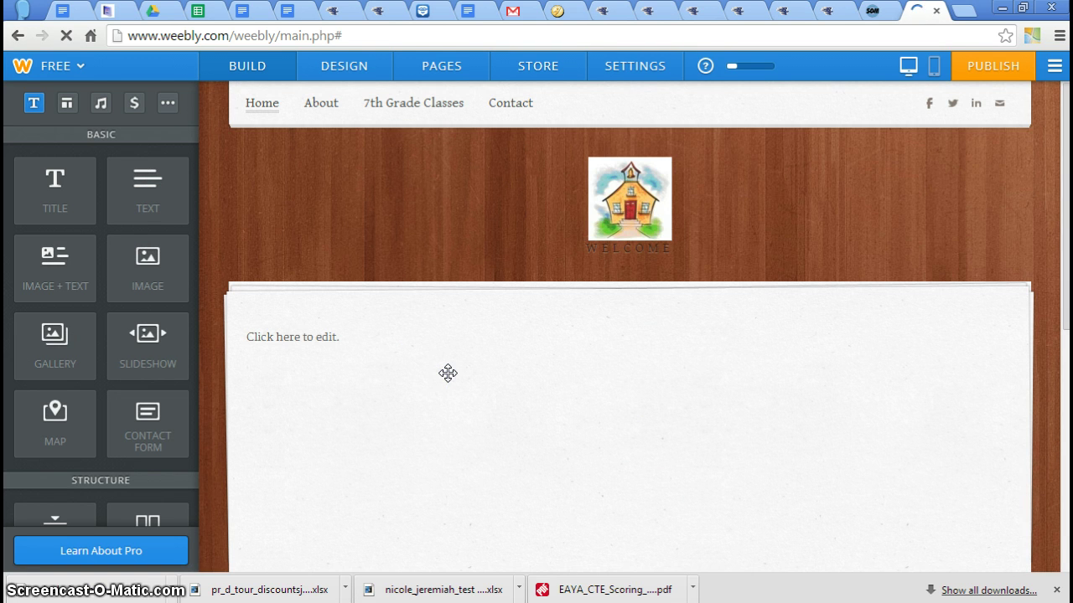
pyautogui.click(283, 336)
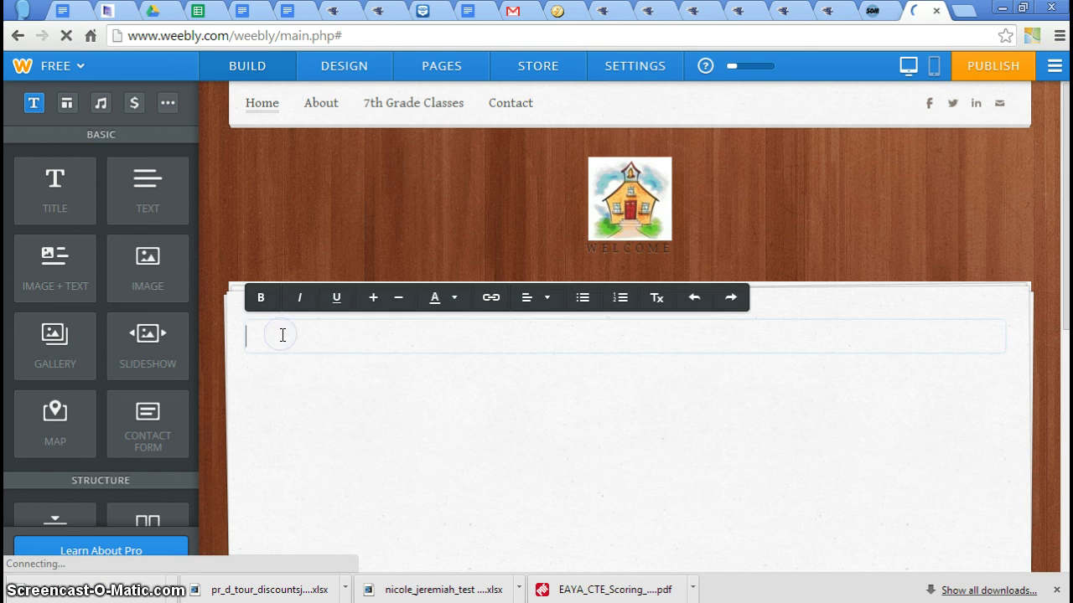
pyautogui.write("Mrs. Weber's Web ")
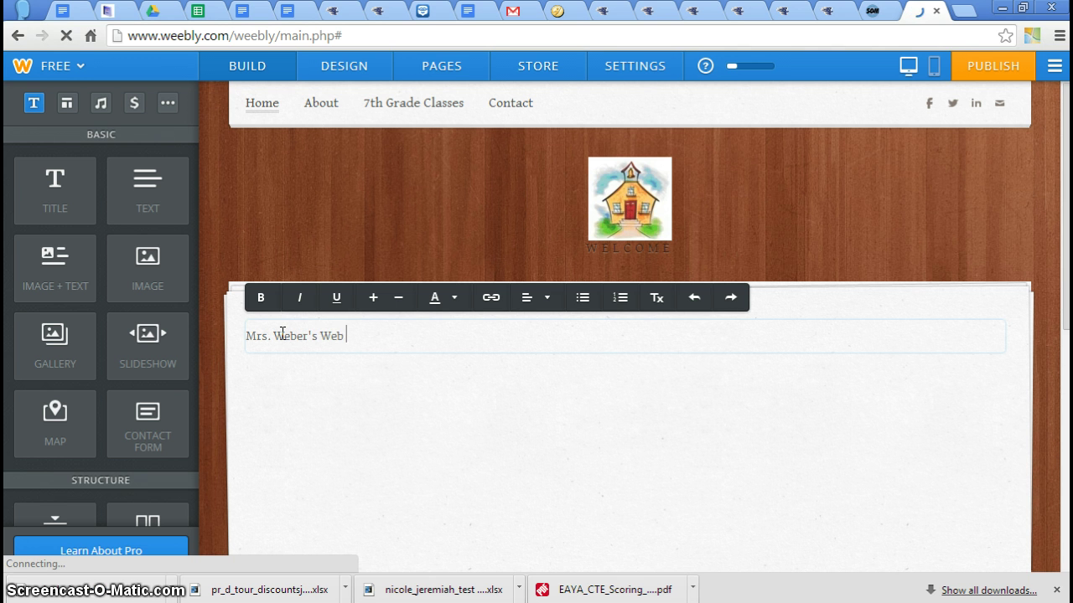
pyautogui.write('Site')
# Step: Start creating a Website URL link on the whole title text in the new text element
pyautogui.moveTo(369, 335); pyautogui.dragTo(236, 329)
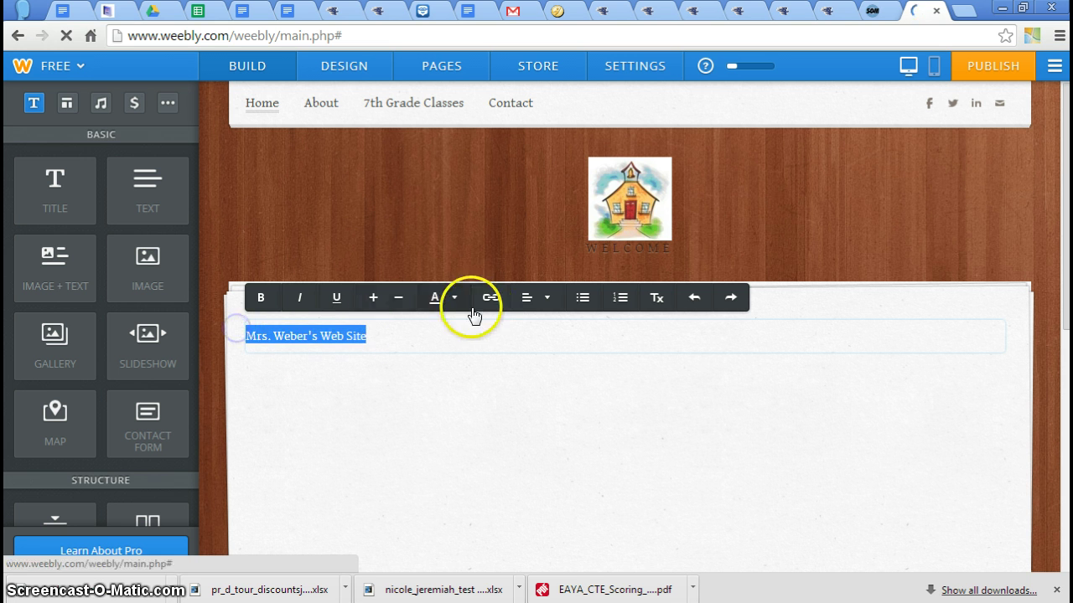
pyautogui.click(486, 298)
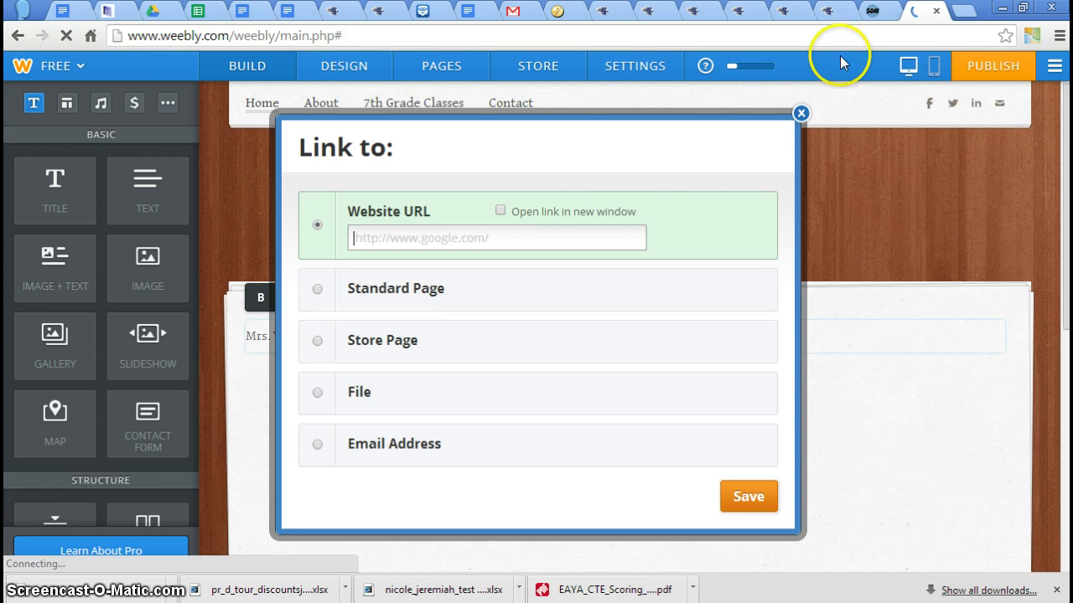
pyautogui.click(801, 112)
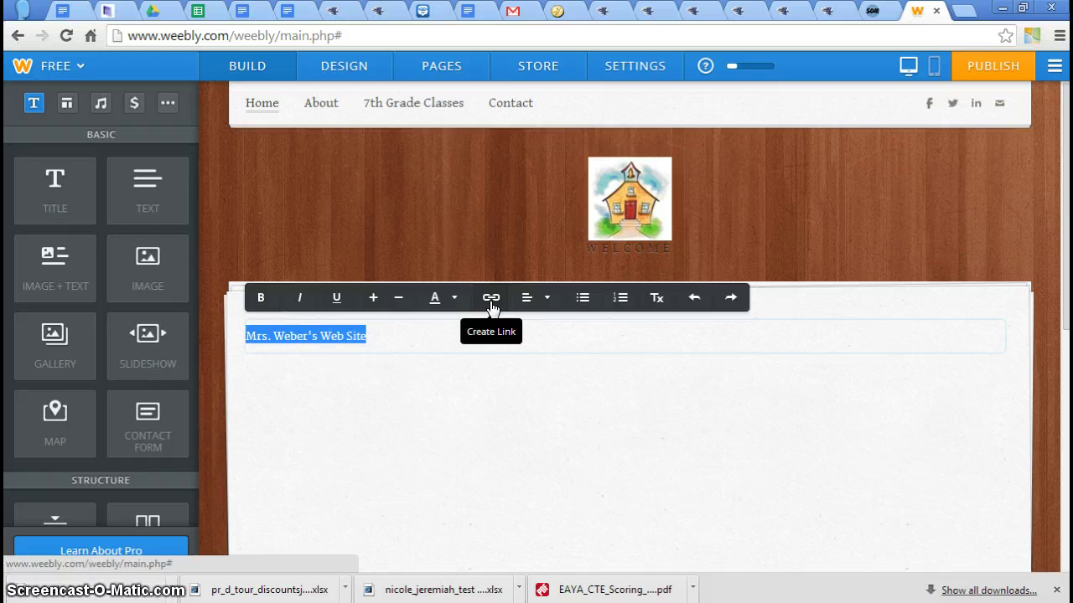
pyautogui.click(492, 300)
pyautogui.click(438, 226)
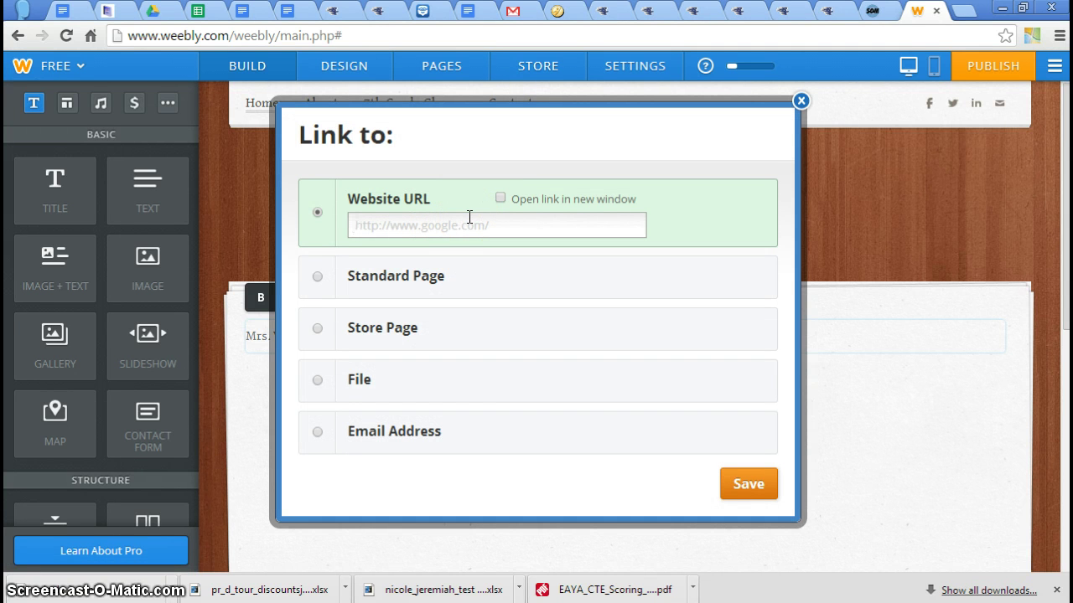
# Step: Open the teacher's existing website in a new browser tab and copy its address
pyautogui.click(964, 12)
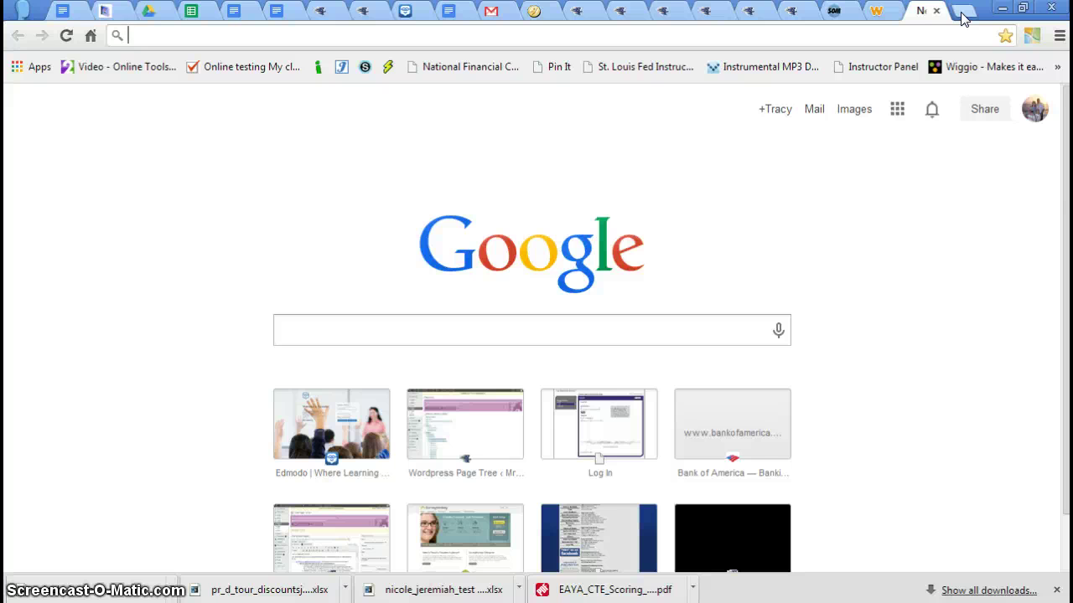
pyautogui.write('mrs')
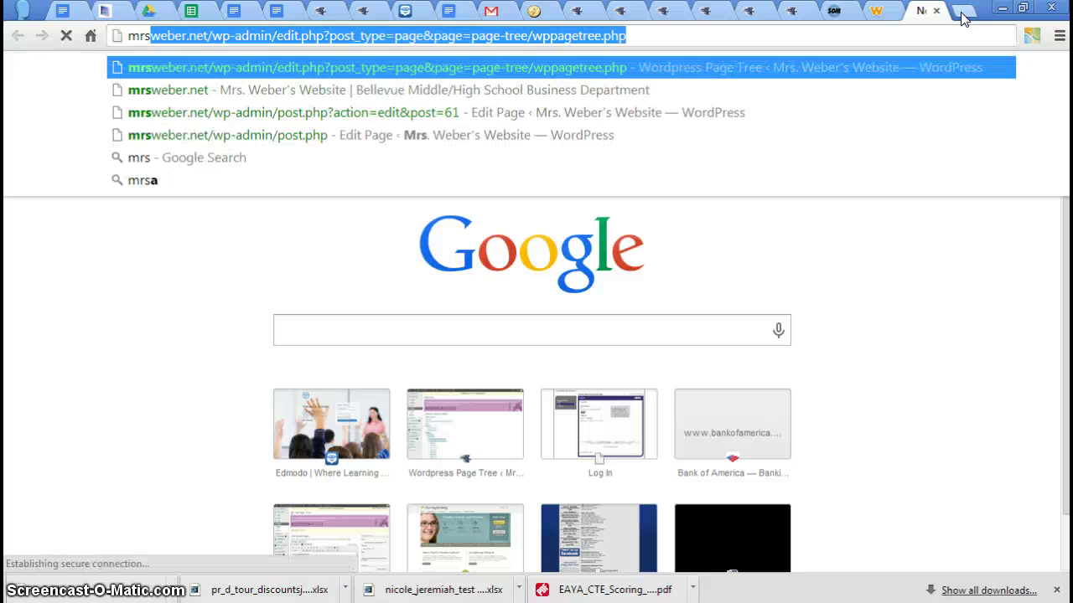
pyautogui.press('Down')
pyautogui.press('Return')
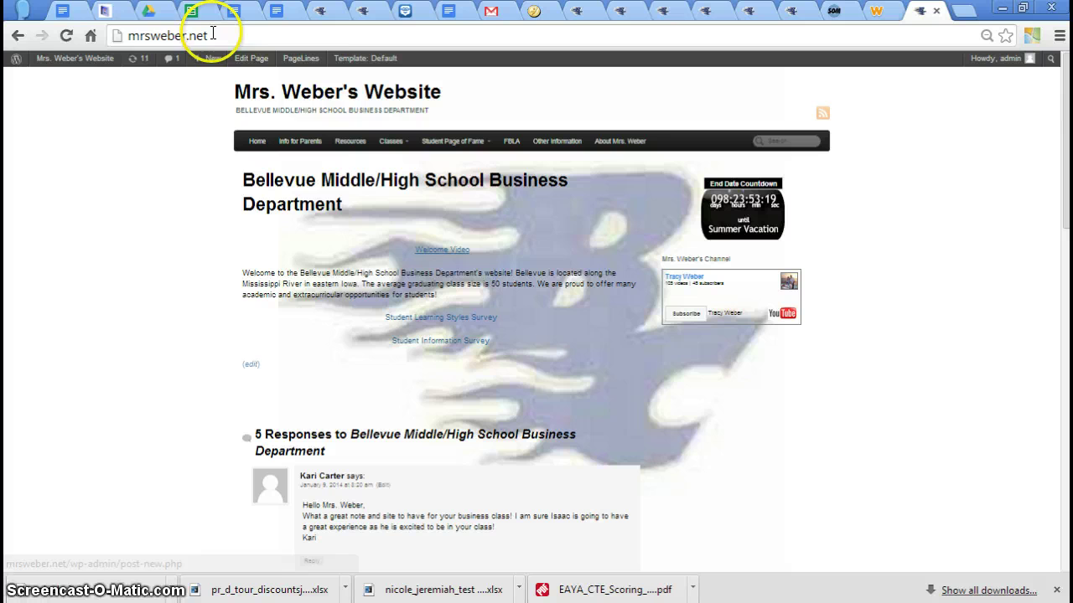
pyautogui.click(211, 35)
pyautogui.rightClick(211, 35)
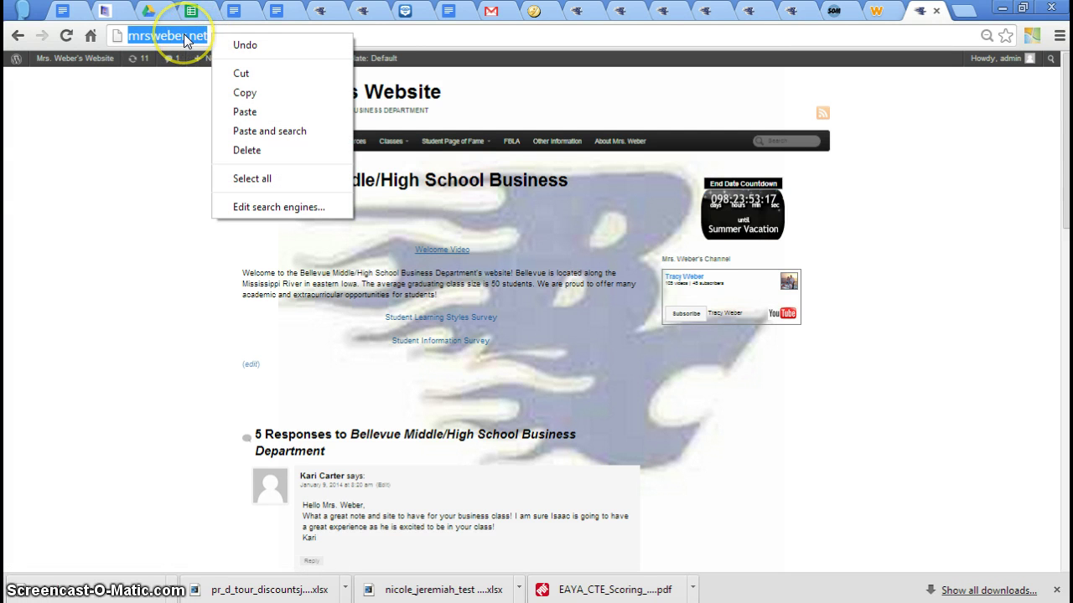
pyautogui.click(245, 92)
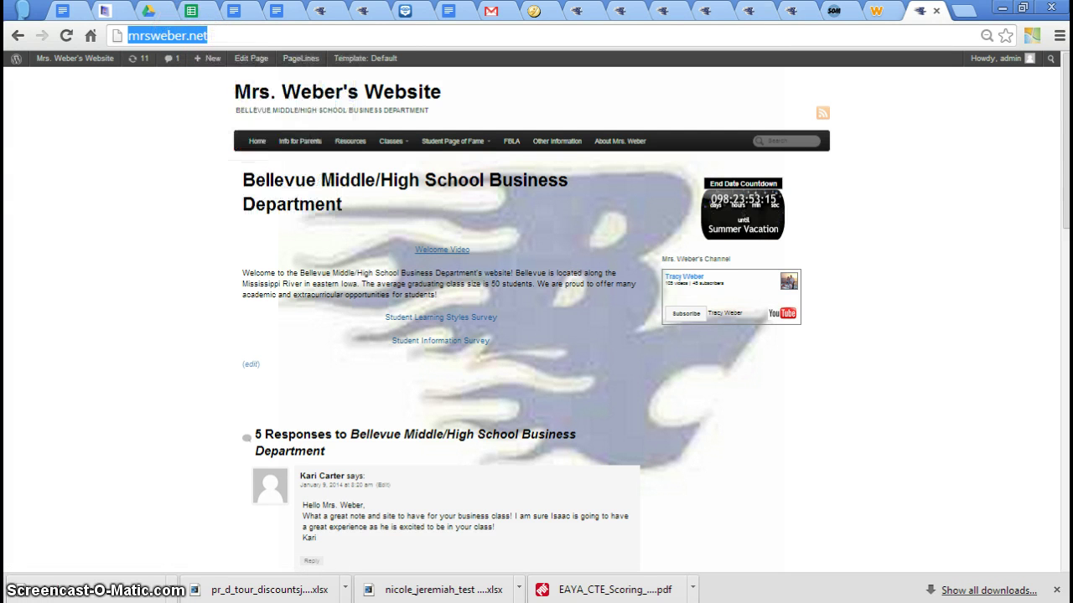
# Step: Return to the Weebly editor, paste the copied address as the title's website URL, and save the link
pyautogui.click(872, 11)
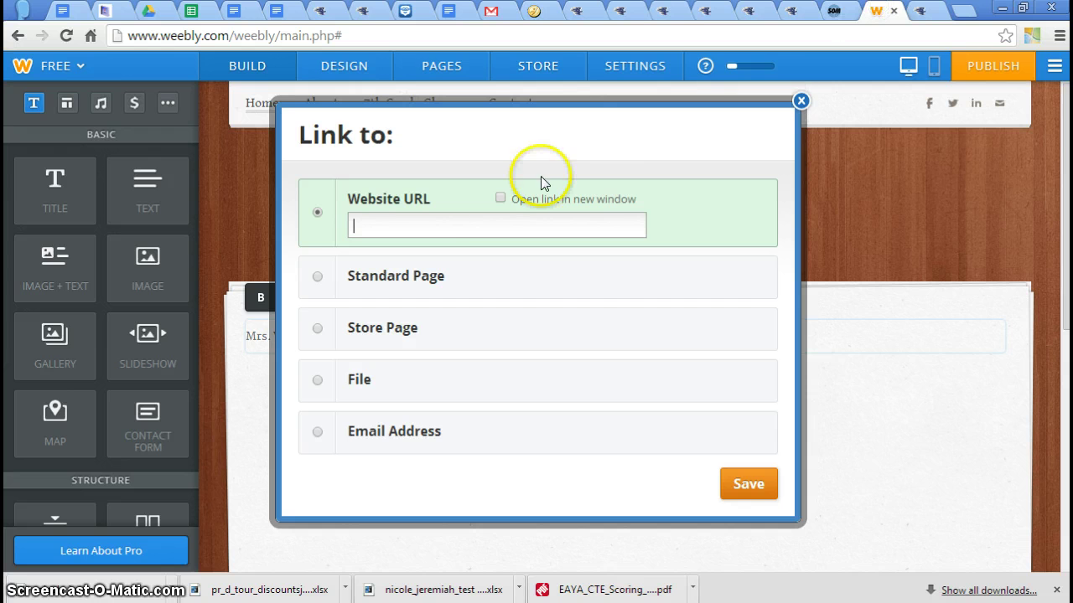
pyautogui.hotkey('ctrl', 'v')
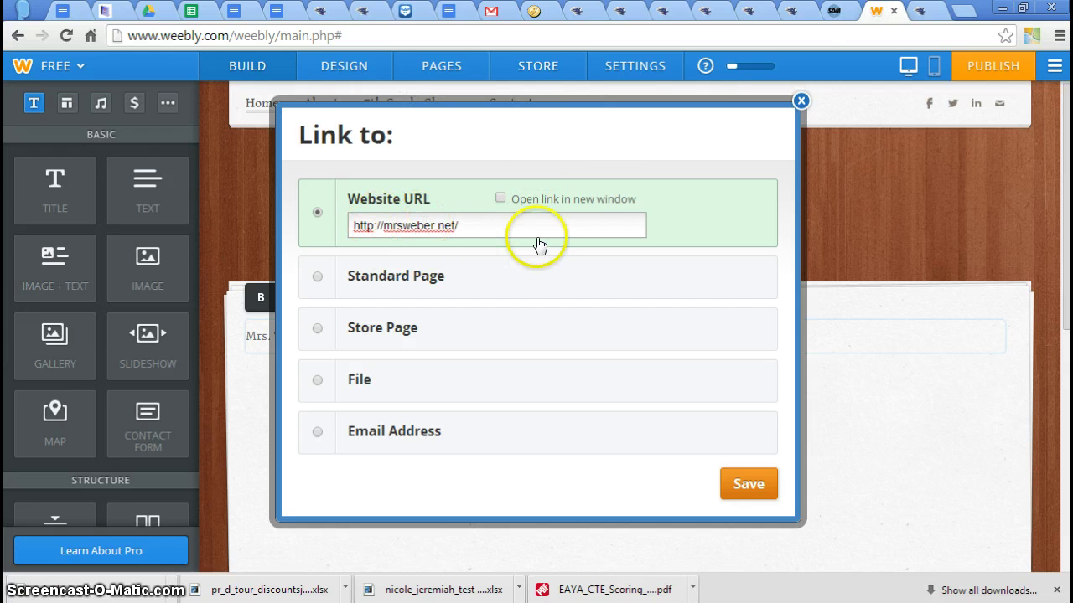
pyautogui.click(772, 496)
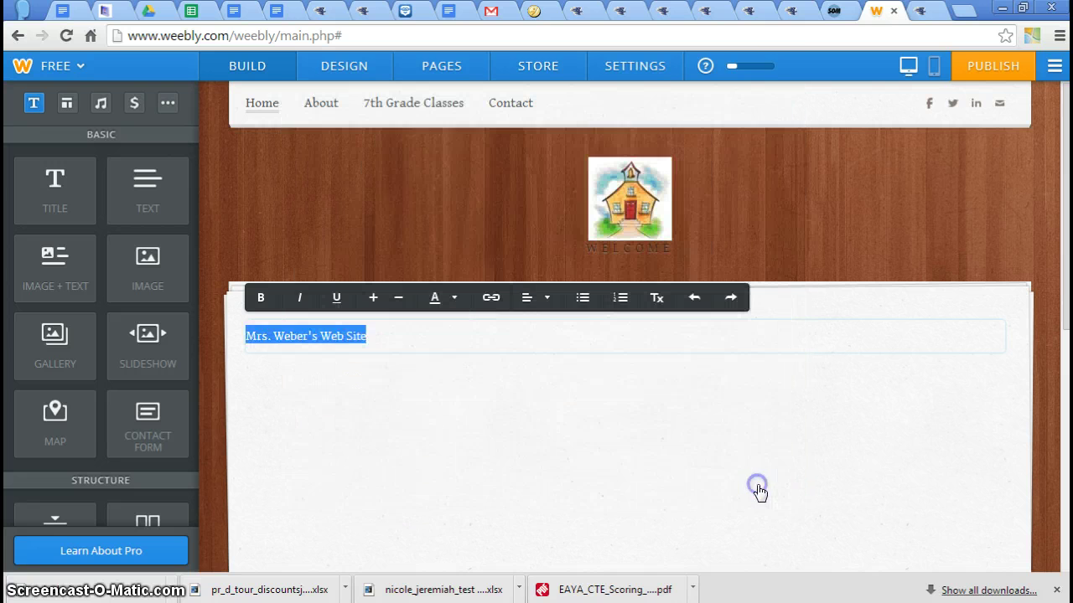
pyautogui.click(555, 332)
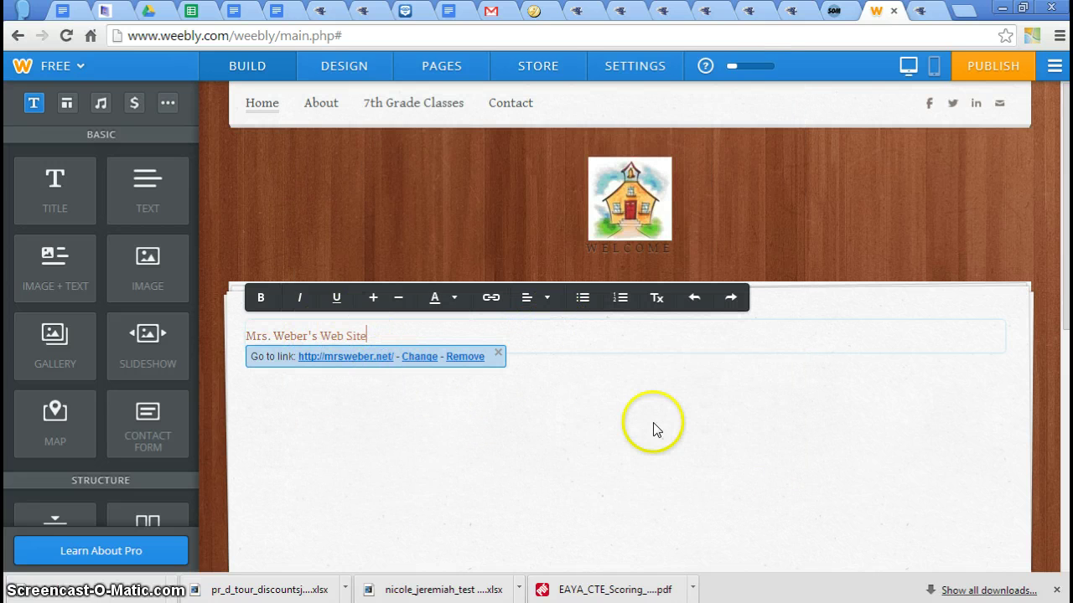
pyautogui.click(716, 415)
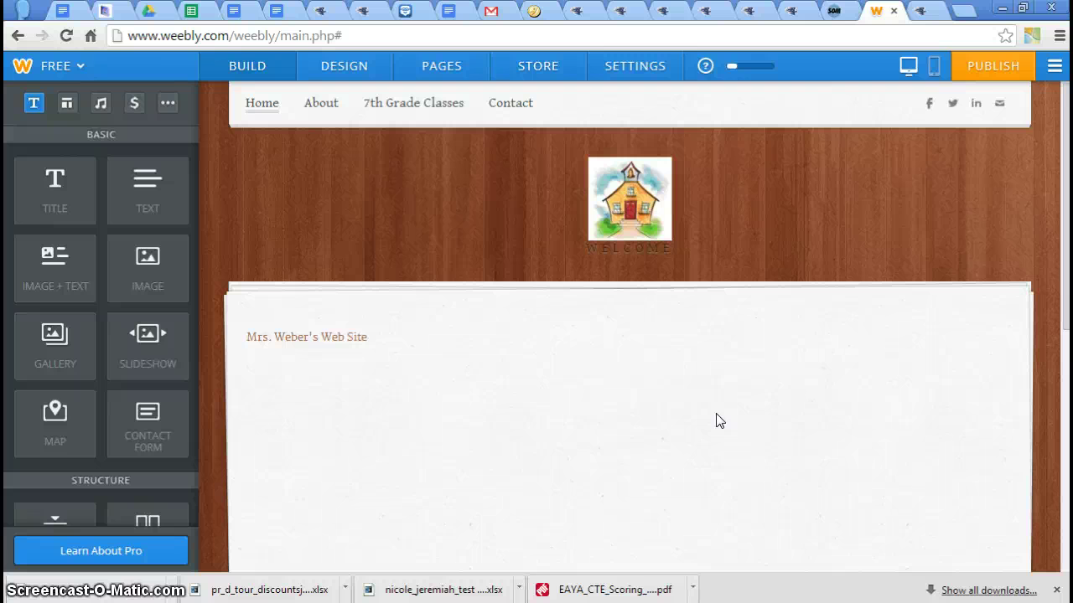
# Step: Publish the site with the Use a Subdomain of Weebly.com option, keeping the subdomain already filled in
pyautogui.click(979, 72)
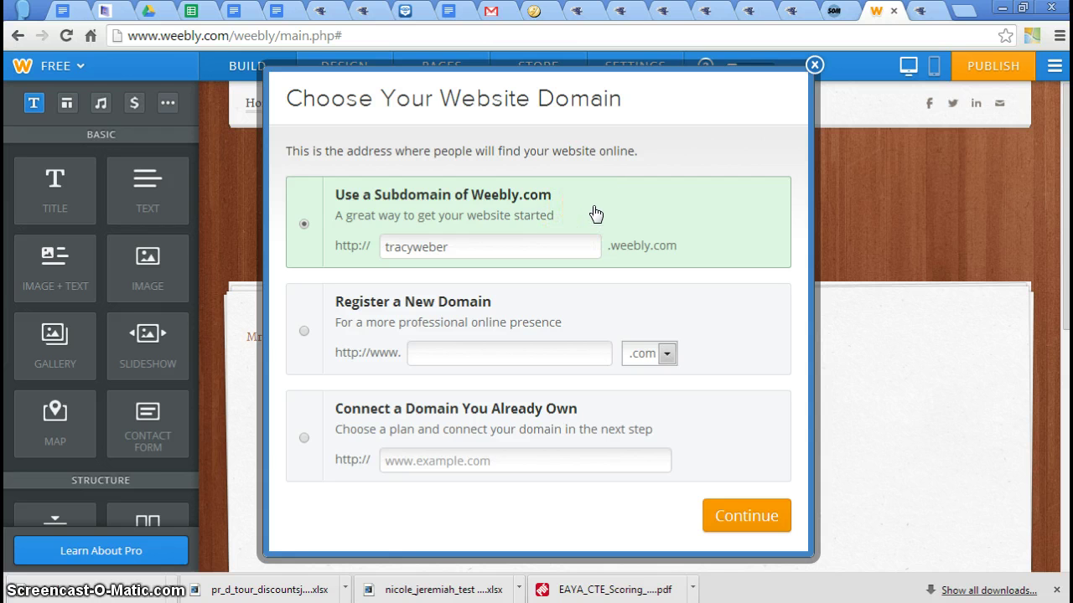
pyautogui.click(575, 232)
pyautogui.click(499, 244)
pyautogui.click(439, 247)
pyautogui.click(422, 223)
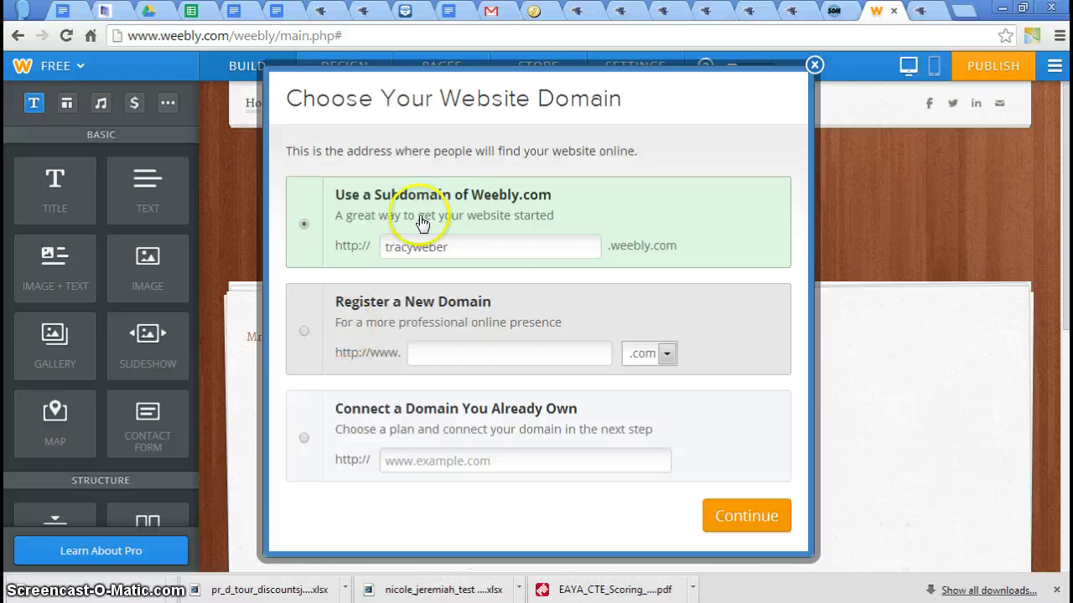
pyautogui.click(498, 241)
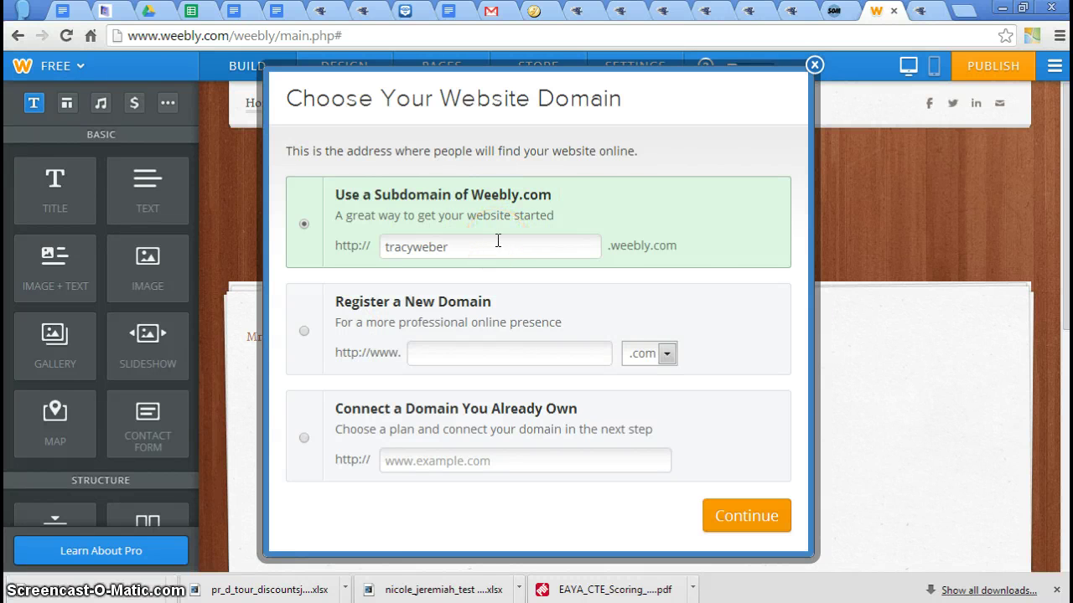
pyautogui.click(686, 229)
pyautogui.click(351, 253)
pyautogui.click(715, 230)
pyautogui.moveTo(656, 281)
pyautogui.mouseDown()
pyautogui.moveTo(618, 271)
pyautogui.moveTo(597, 248)
pyautogui.mouseUp()
pyautogui.click(608, 188)
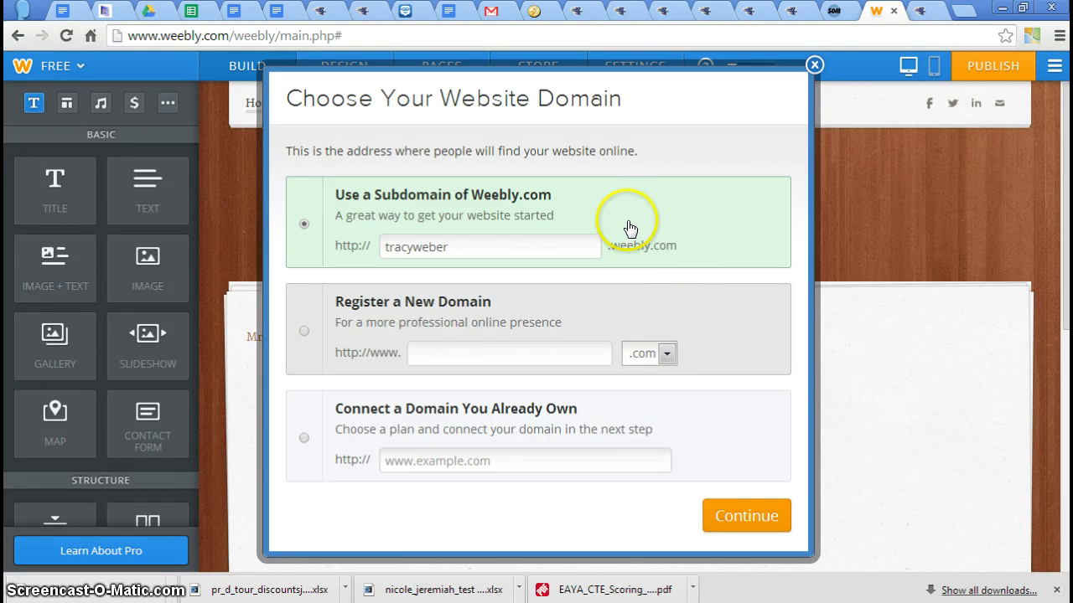
pyautogui.click(754, 517)
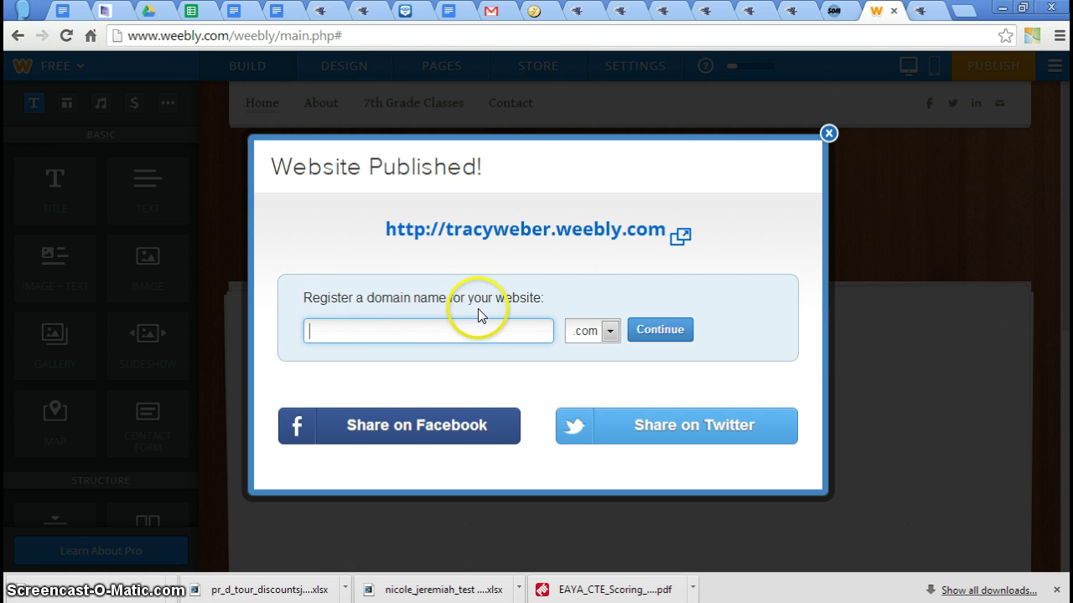
# Step: Open the published site, test the title link on its Home page, and return to the site
pyautogui.click(463, 231)
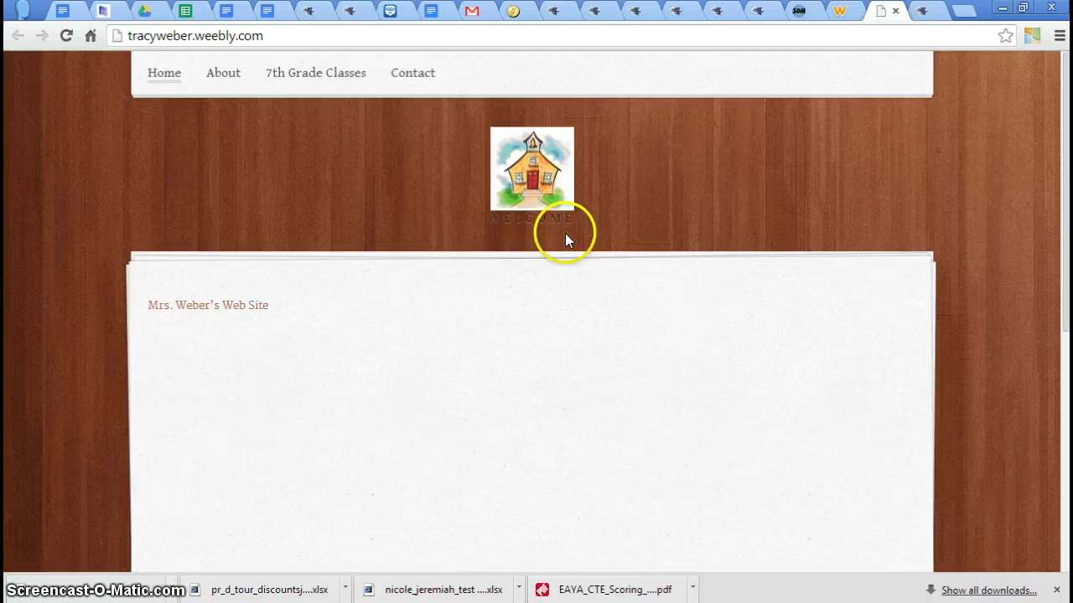
pyautogui.click(209, 306)
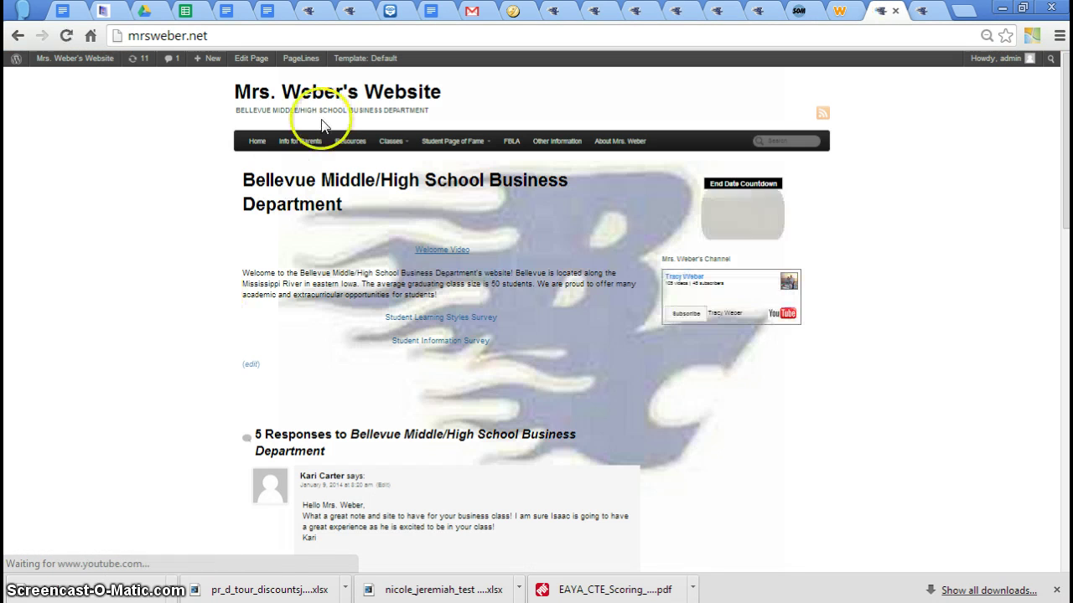
pyautogui.click(18, 35)
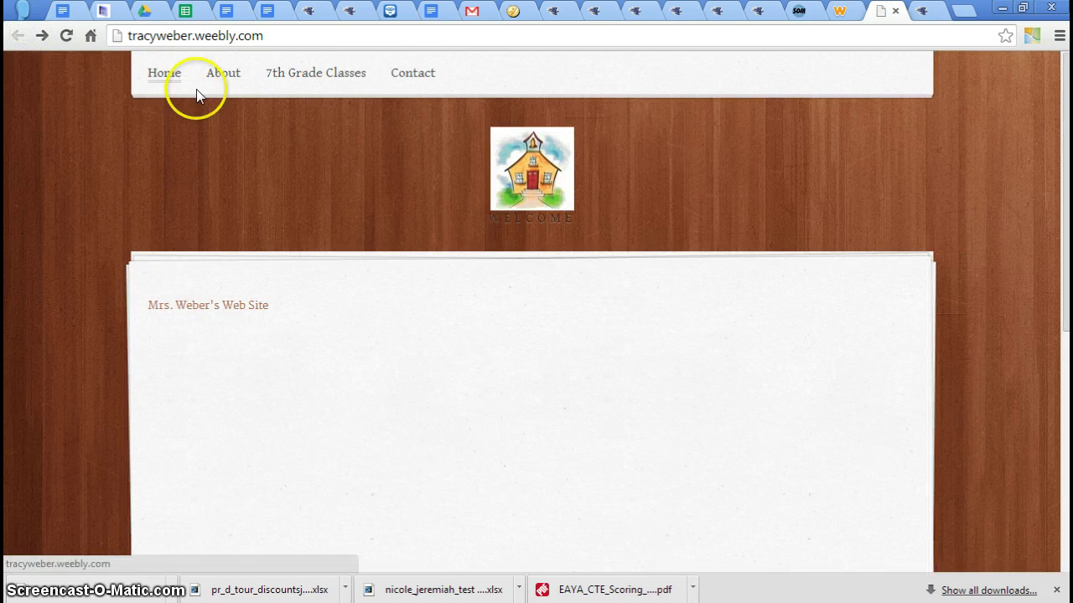
# Step: View the published About page from its header image down to the bulleted list and back
pyautogui.click(221, 77)
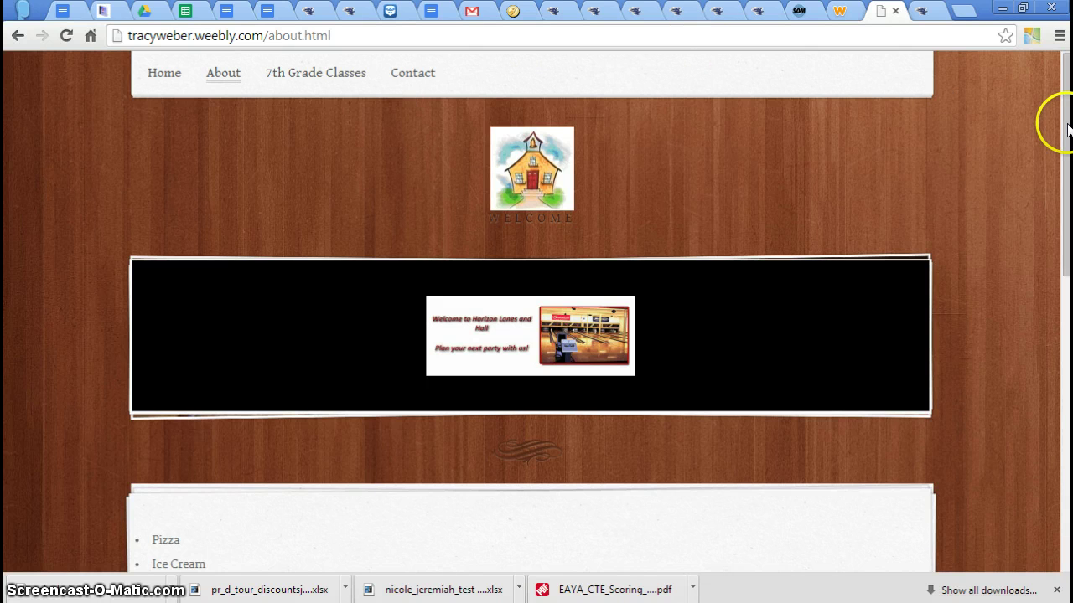
pyautogui.moveTo(1066, 122); pyautogui.dragTo(1066, 259)
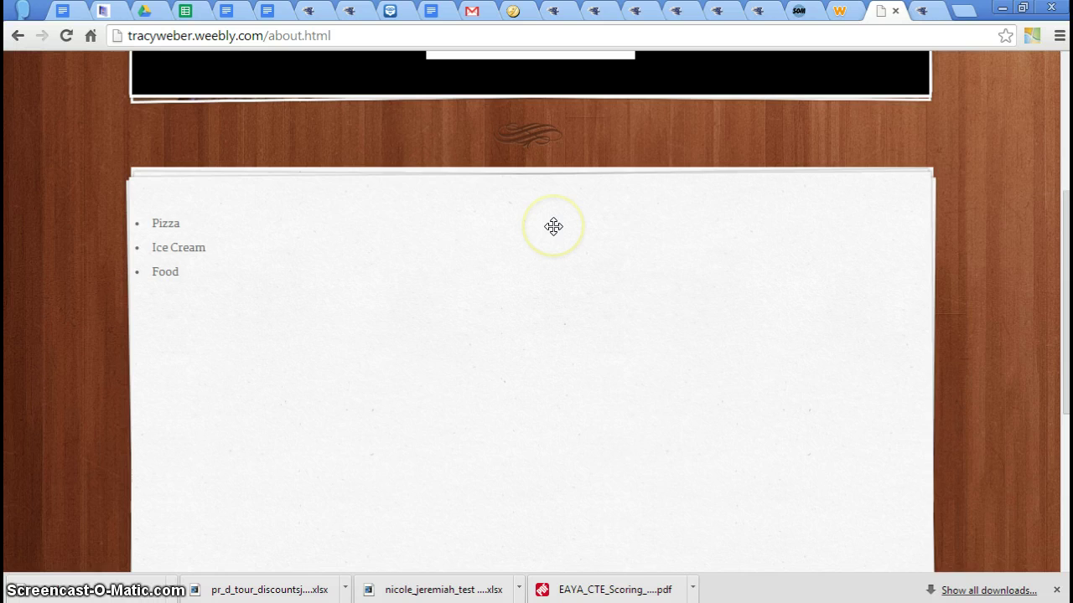
pyautogui.keyDown('ctrl'); pyautogui.scroll(1, 550, 226); pyautogui.keyUp('ctrl')
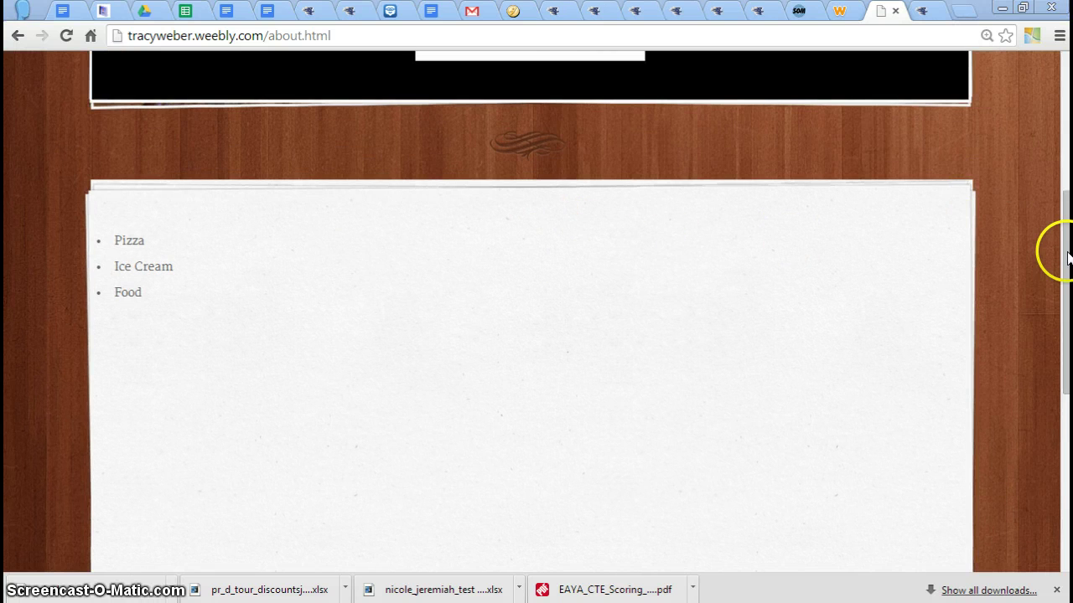
pyautogui.click(1056, 184)
pyautogui.click(1056, 150)
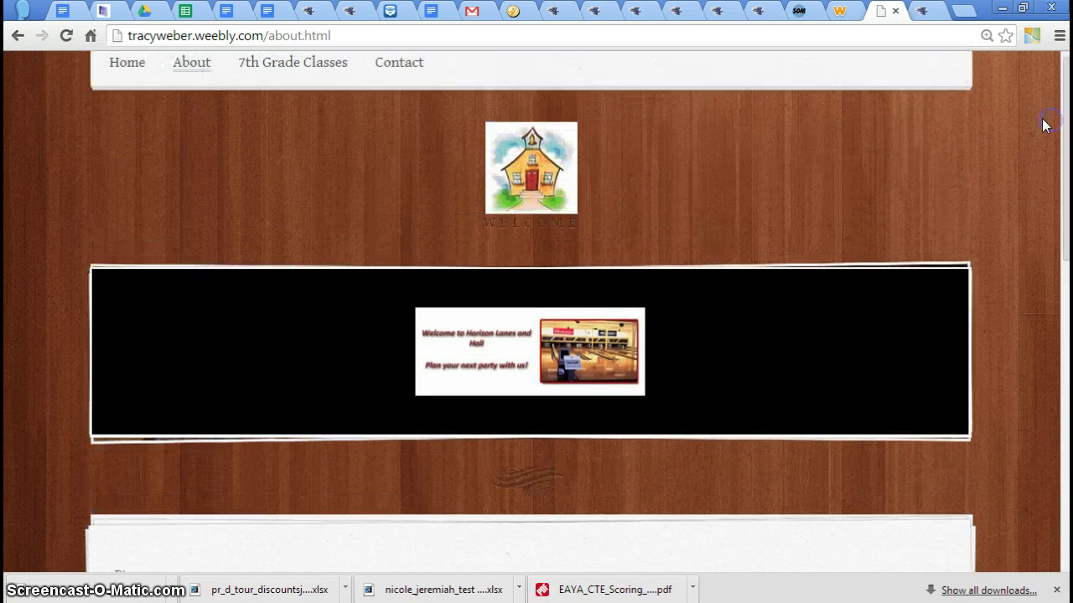
# Step: Check the published 7th Grade Classes, Contact and Home pages, and close the published site
pyautogui.click(268, 69)
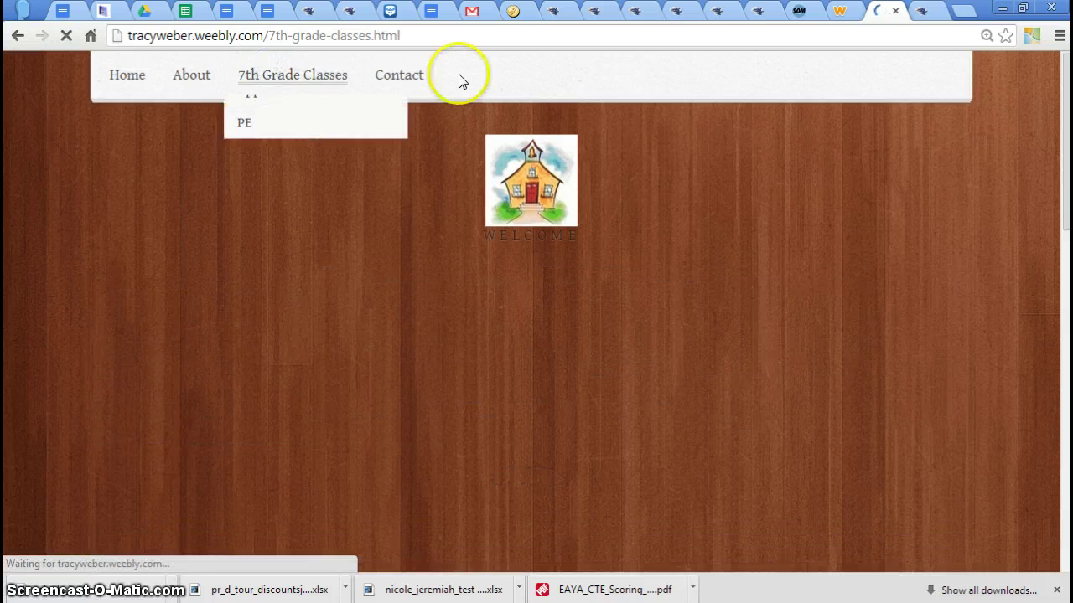
pyautogui.click(397, 75)
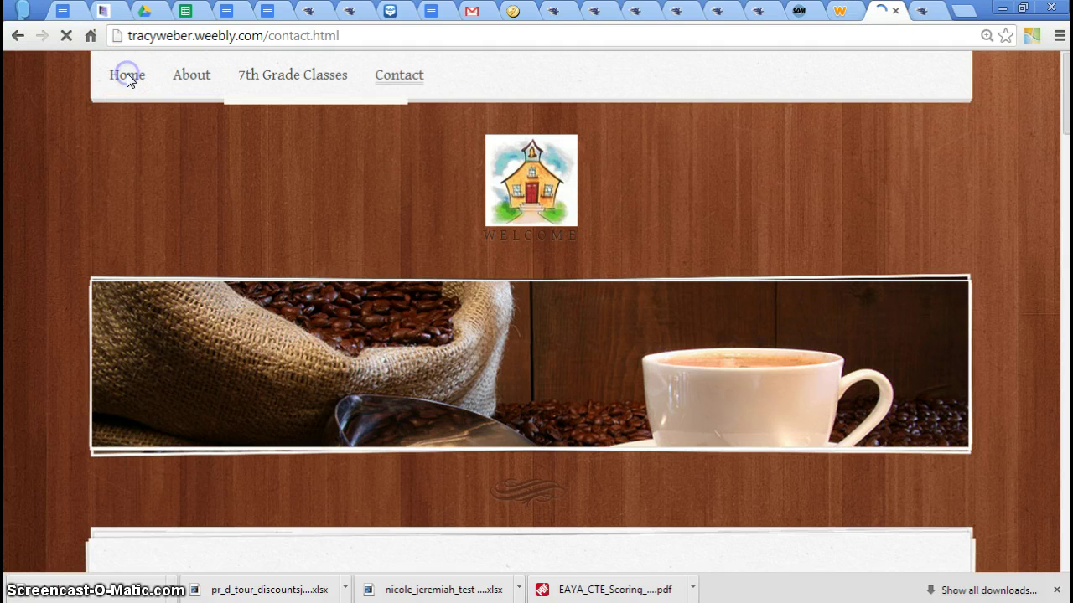
pyautogui.click(127, 75)
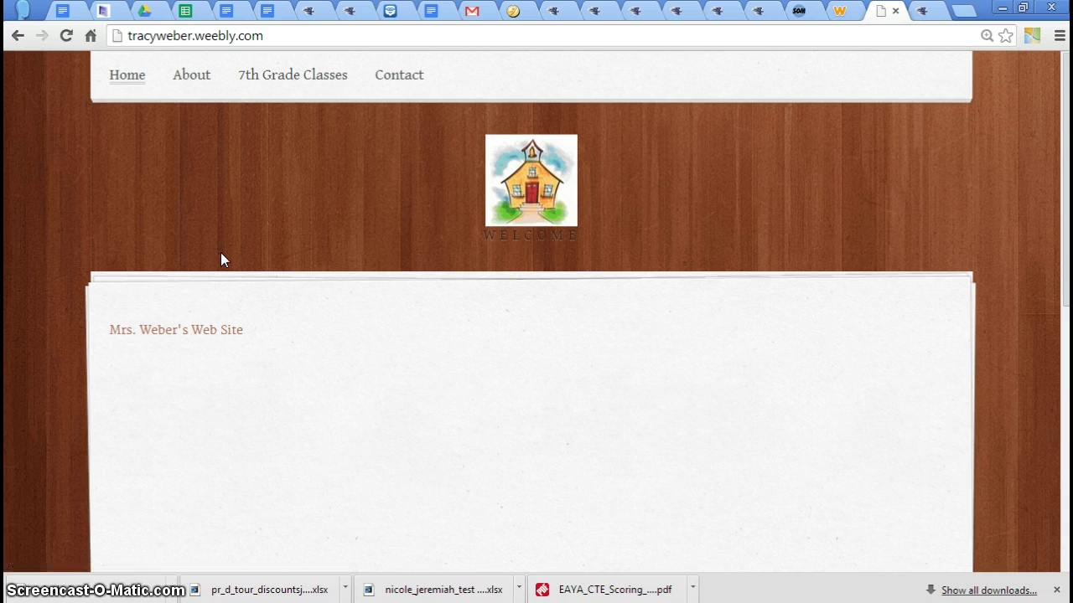
pyautogui.moveTo(481, 289)
pyautogui.mouseDown()
pyautogui.moveTo(532, 132)
pyautogui.moveTo(623, 217)
pyautogui.mouseUp()
pyautogui.click(896, 11)
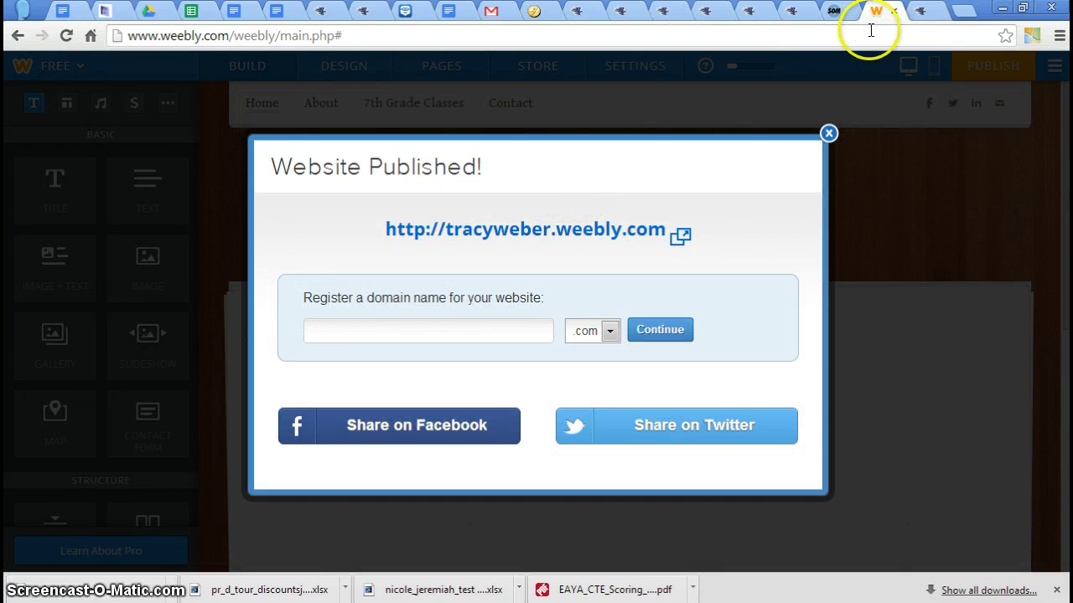
# Step: Dismiss the publishing confirmation and open the site's About page for editing
pyautogui.click(828, 134)
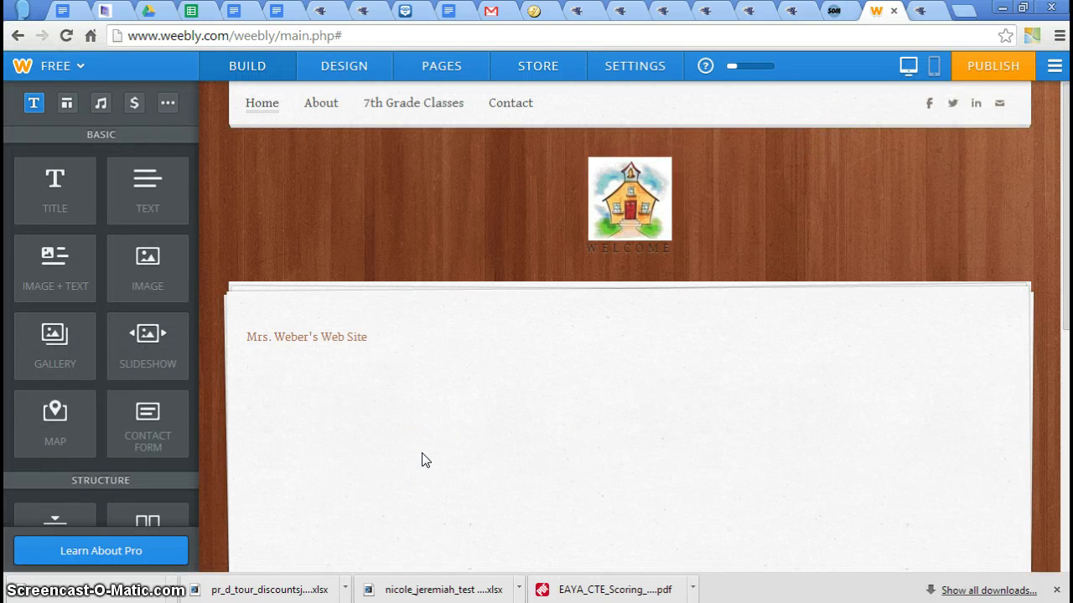
pyautogui.click(263, 106)
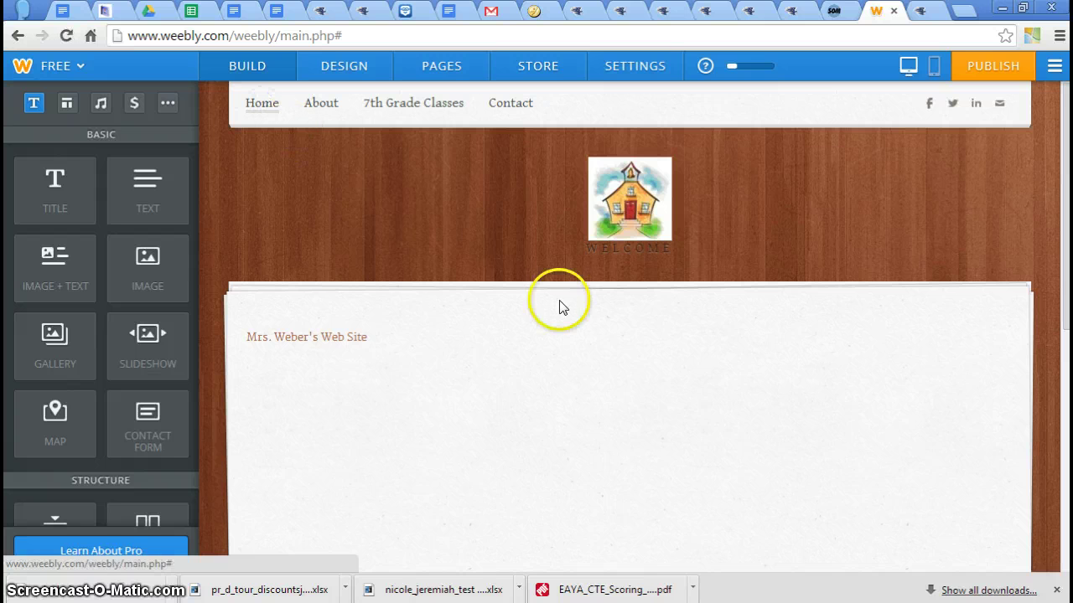
pyautogui.click(323, 103)
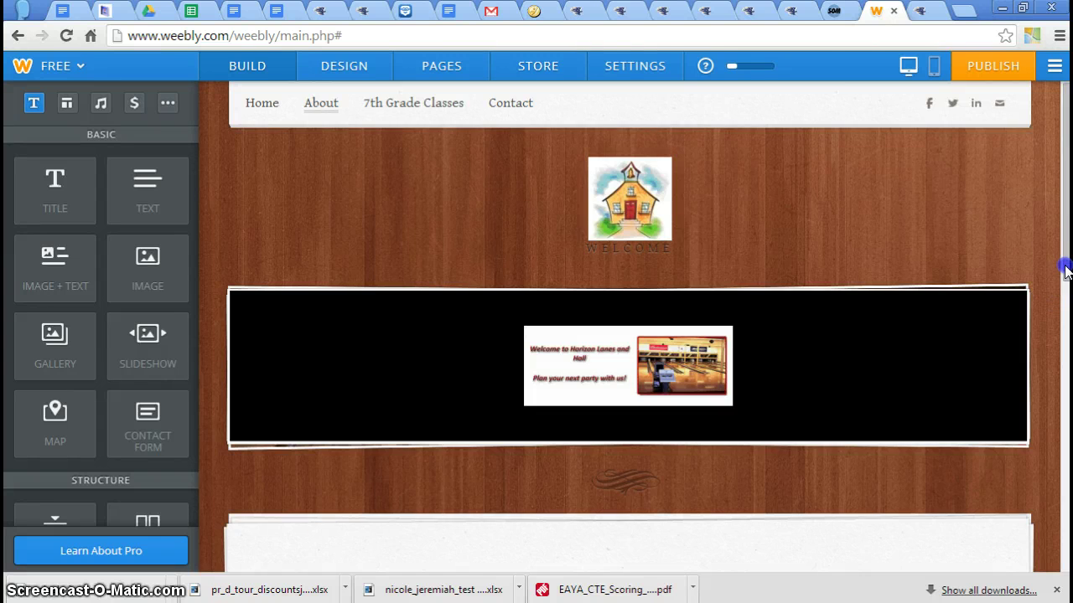
pyautogui.scroll(-3, 1064, 268)
# Step: Add a YouTube element to the middle column of the About page
pyautogui.click(582, 419)
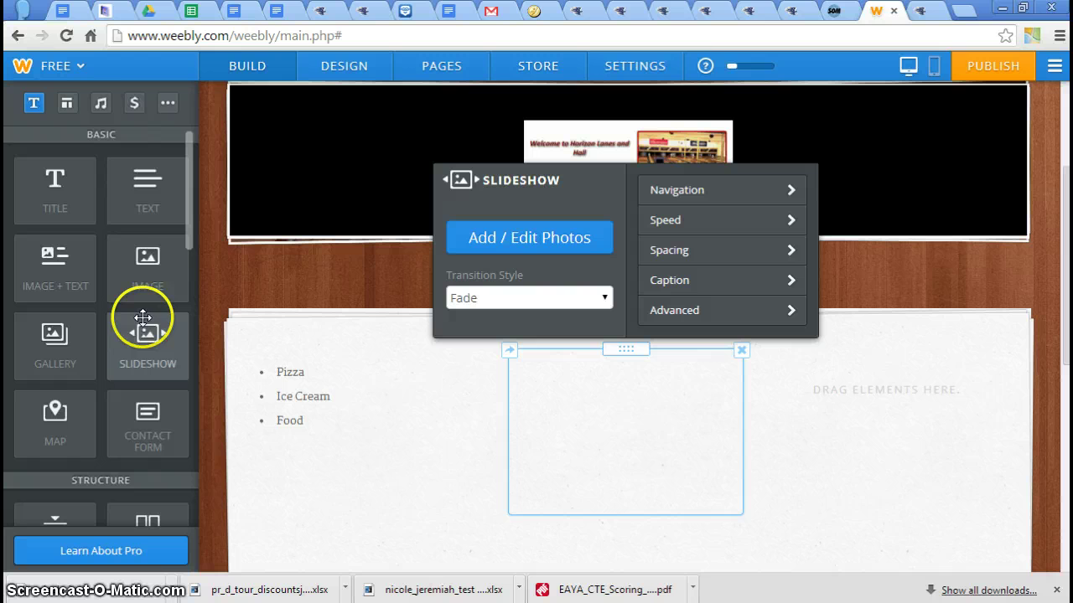
pyautogui.moveTo(191, 241); pyautogui.dragTo(216, 358)
pyautogui.click(148, 359)
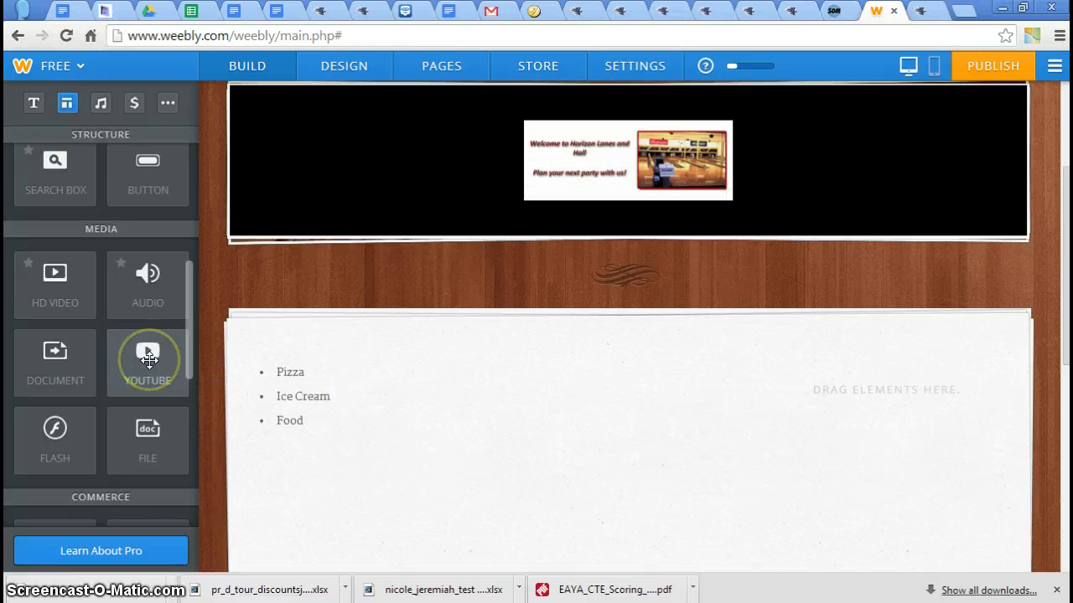
pyautogui.click(83, 233)
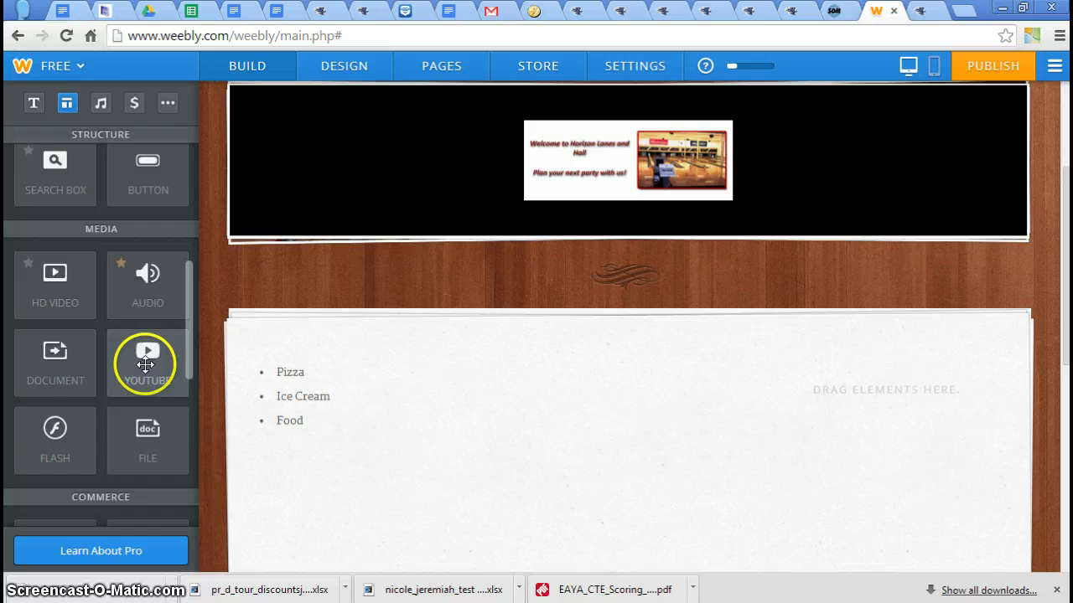
pyautogui.moveTo(146, 372); pyautogui.dragTo(588, 451)
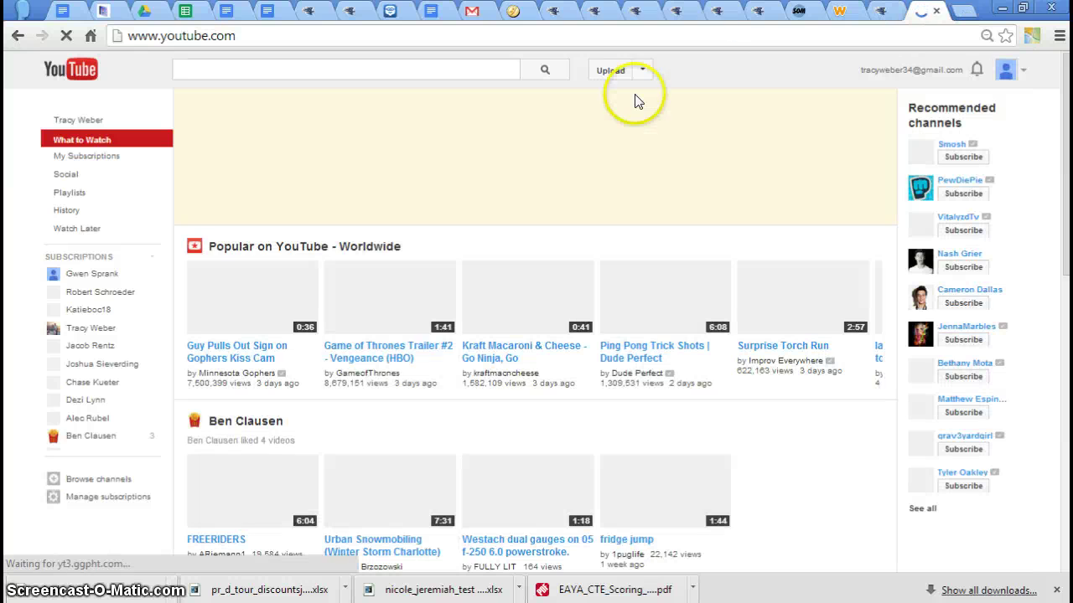
# Step: Search YouTube for "bellevue high school ia" and open the video "Bellevue Middle/High School Bellevue, Iowa"
pyautogui.write('bellevue ')
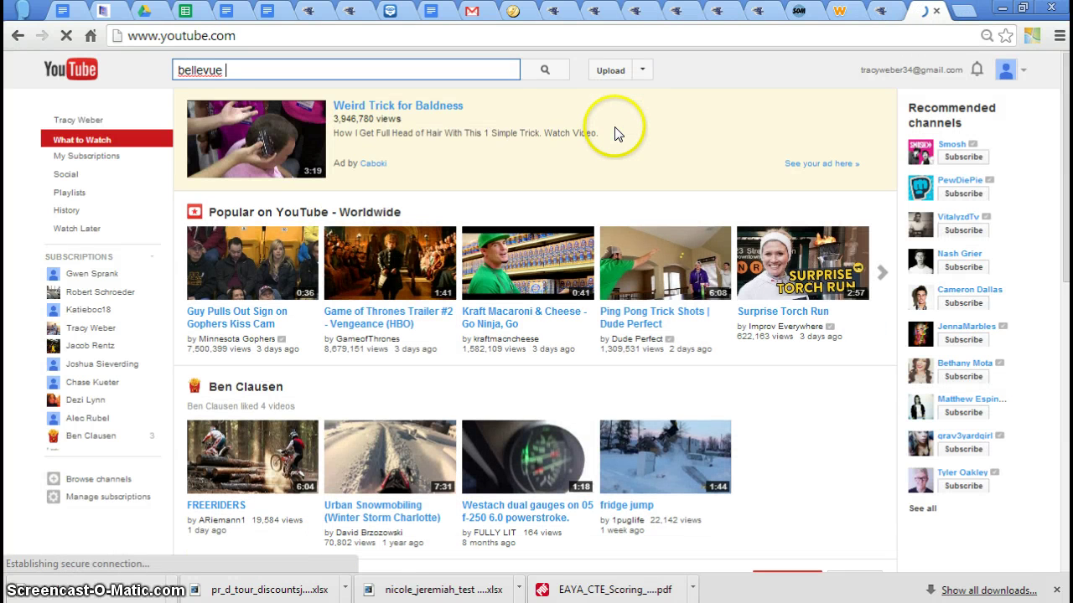
pyautogui.write('high school ia')
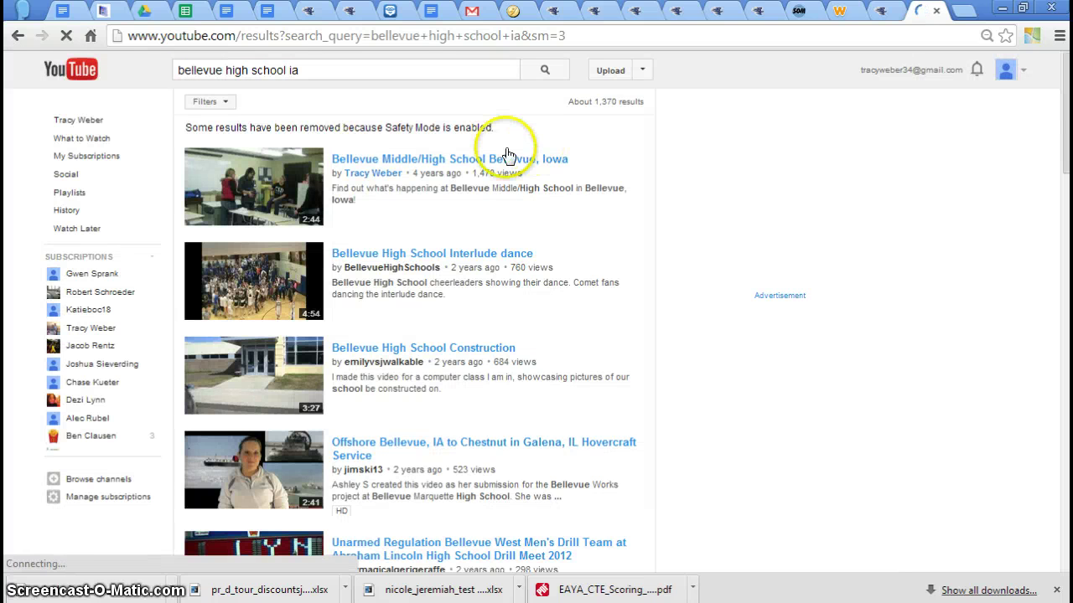
pyautogui.click(500, 160)
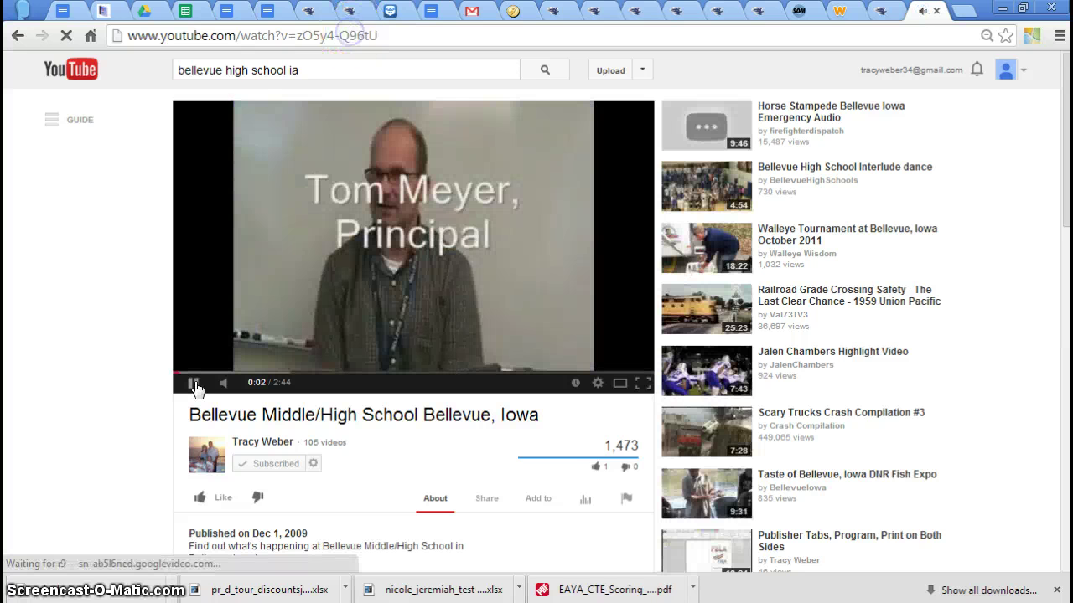
# Step: Pause the school video and copy its web address
pyautogui.click(192, 382)
pyautogui.rightClick(237, 38)
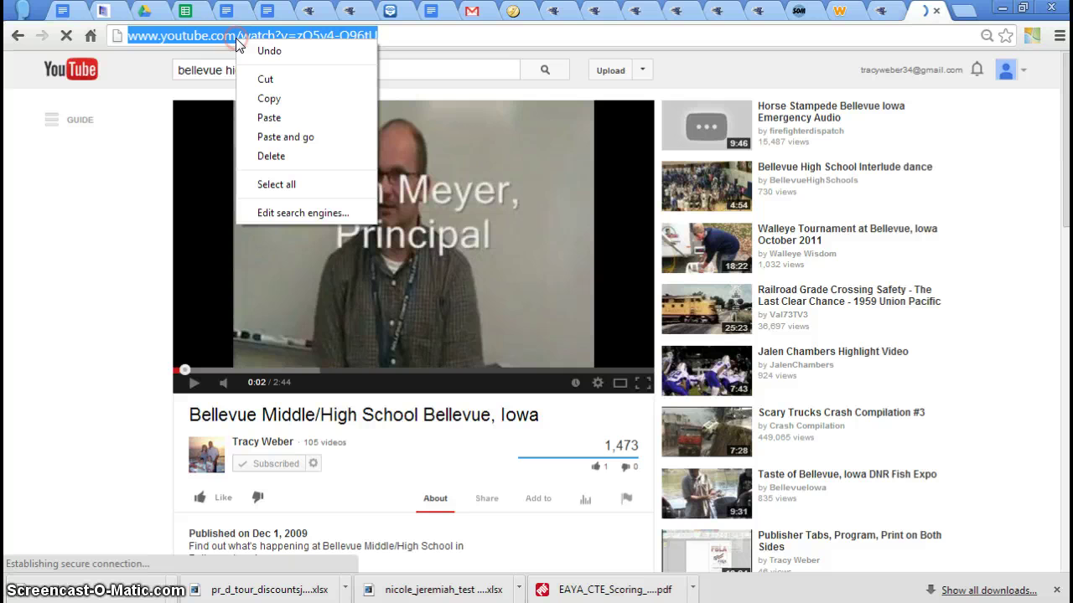
pyautogui.click(265, 98)
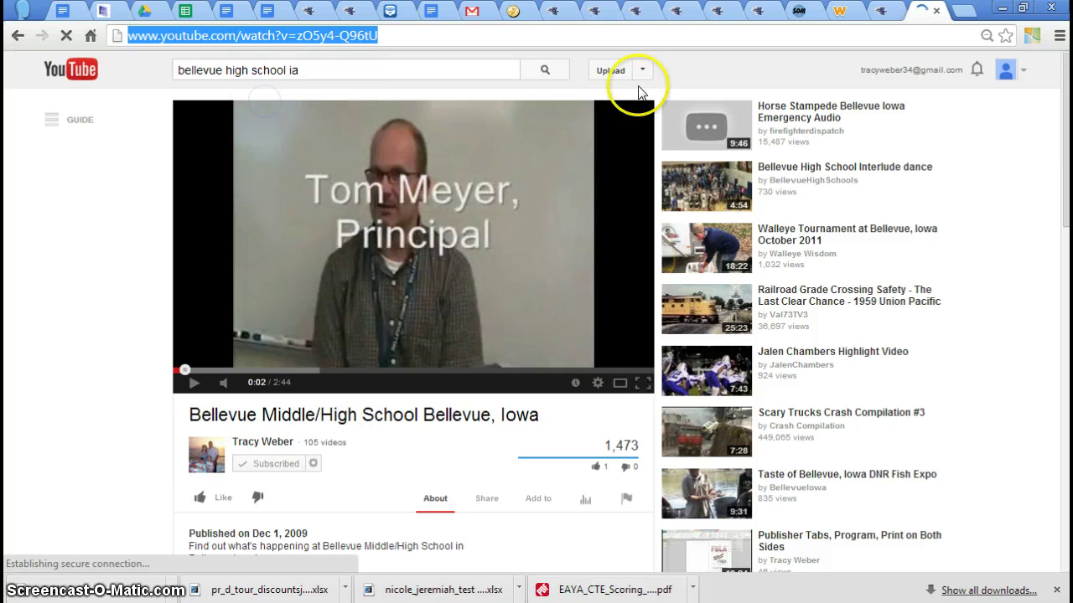
# Step: Return to the Weebly editor and paste the copied address as the YouTube element's video URL
pyautogui.click(841, 12)
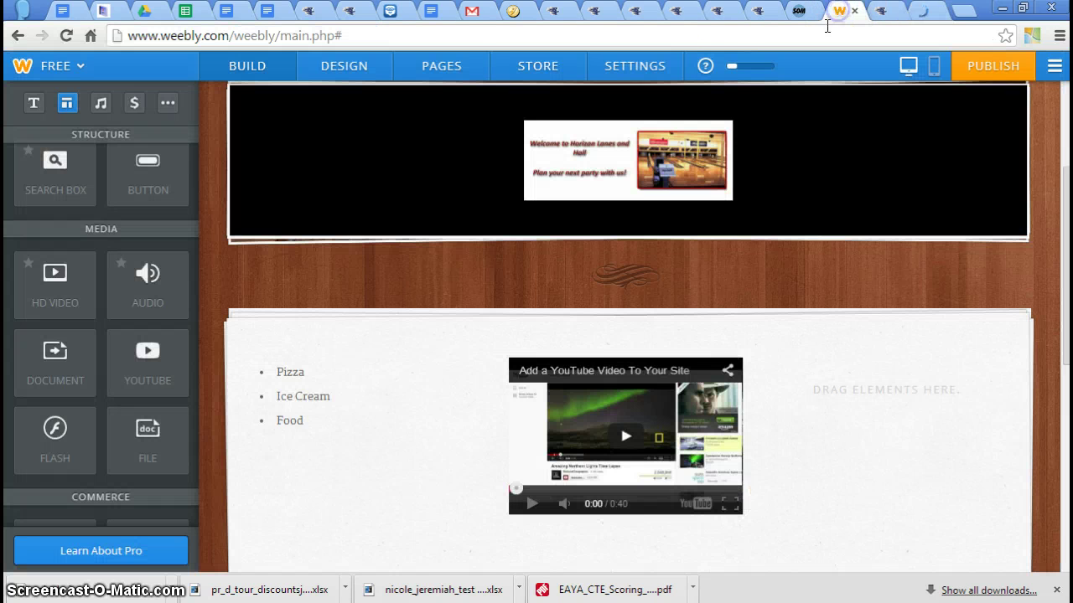
pyautogui.click(560, 428)
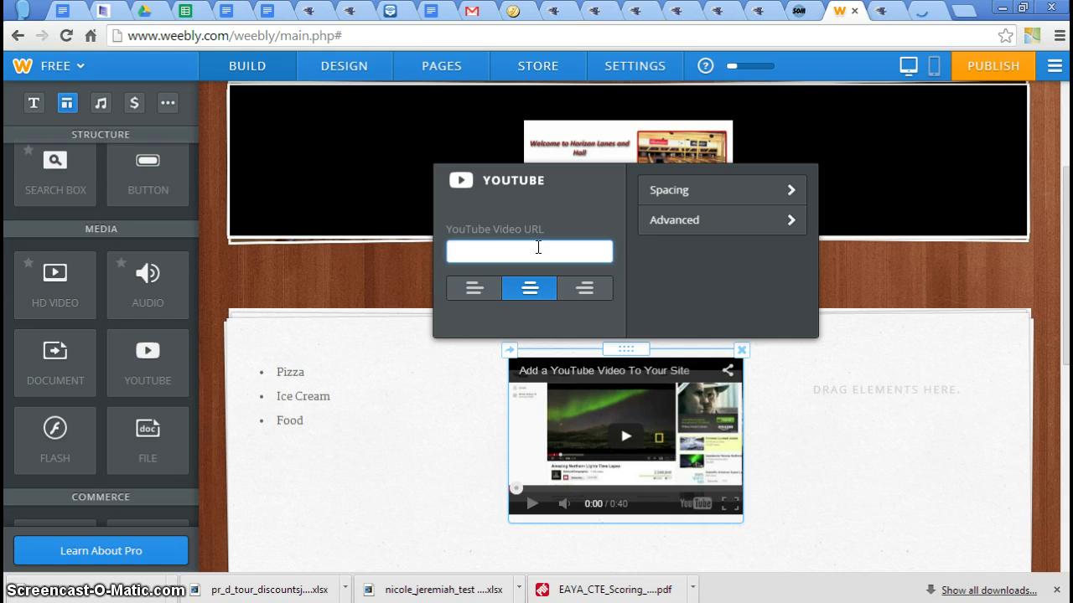
pyautogui.rightClick(543, 253)
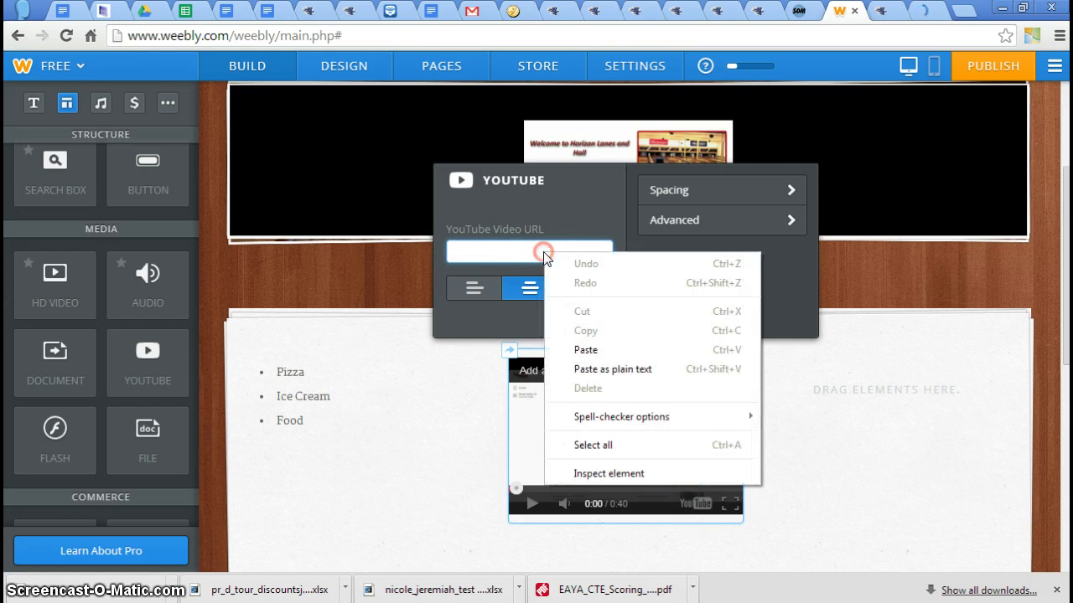
pyautogui.click(595, 349)
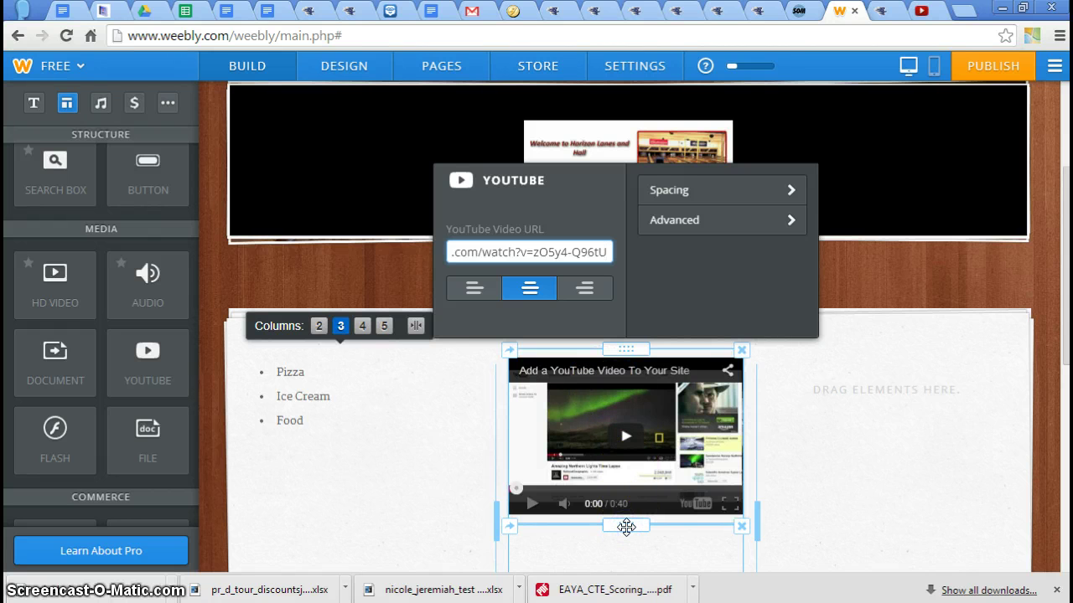
pyautogui.click(711, 298)
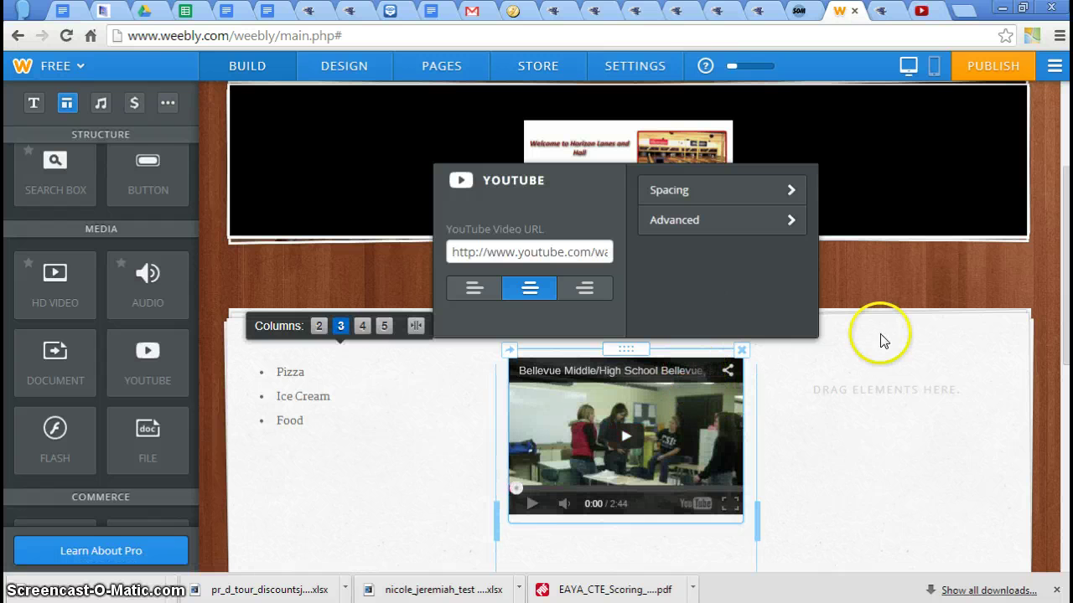
pyautogui.click(800, 408)
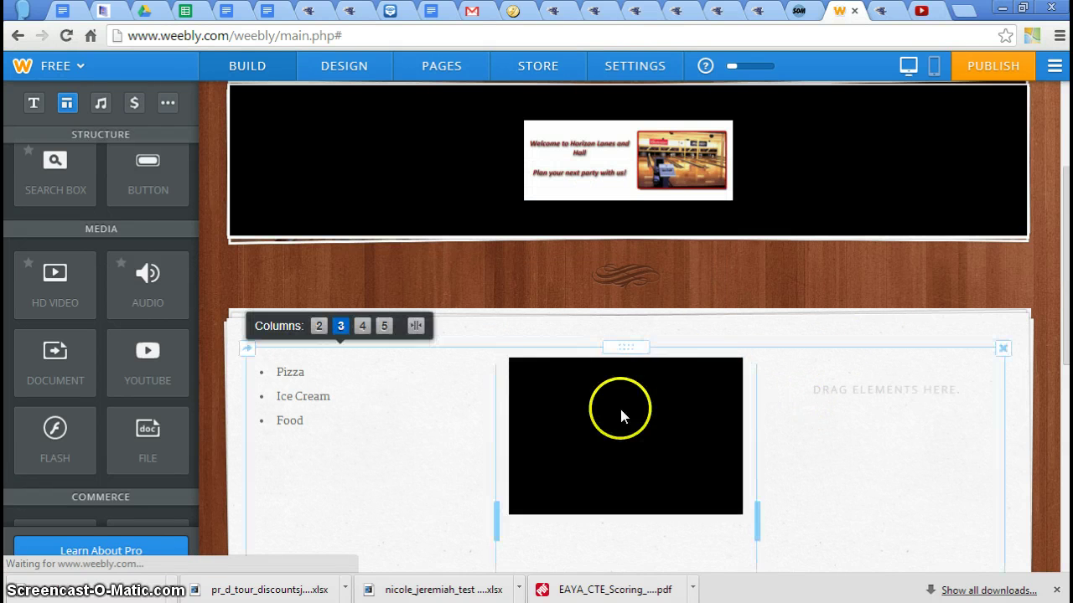
# Step: Add a slideshow with the Thumbnails on Bottom style to the empty third column of the About page
pyautogui.moveTo(192, 359); pyautogui.dragTo(201, 198)
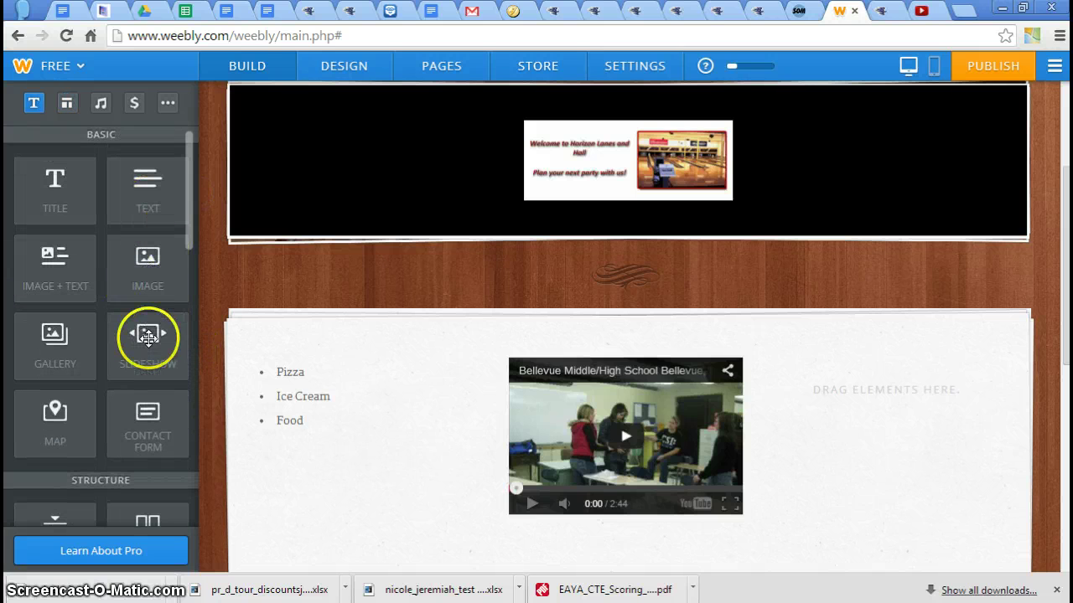
pyautogui.moveTo(179, 346); pyautogui.dragTo(895, 439)
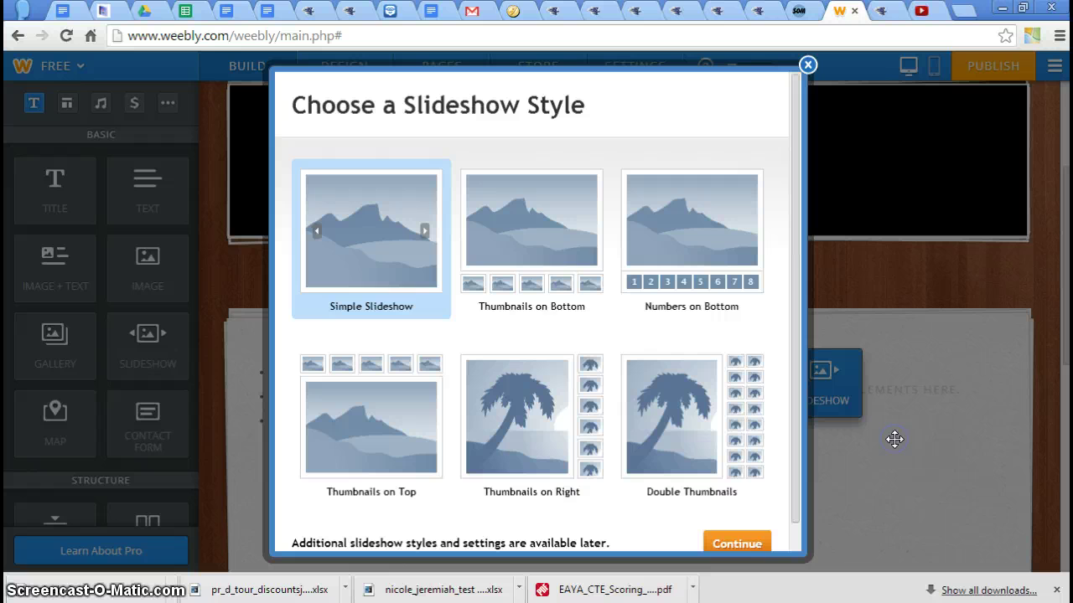
pyautogui.click(542, 233)
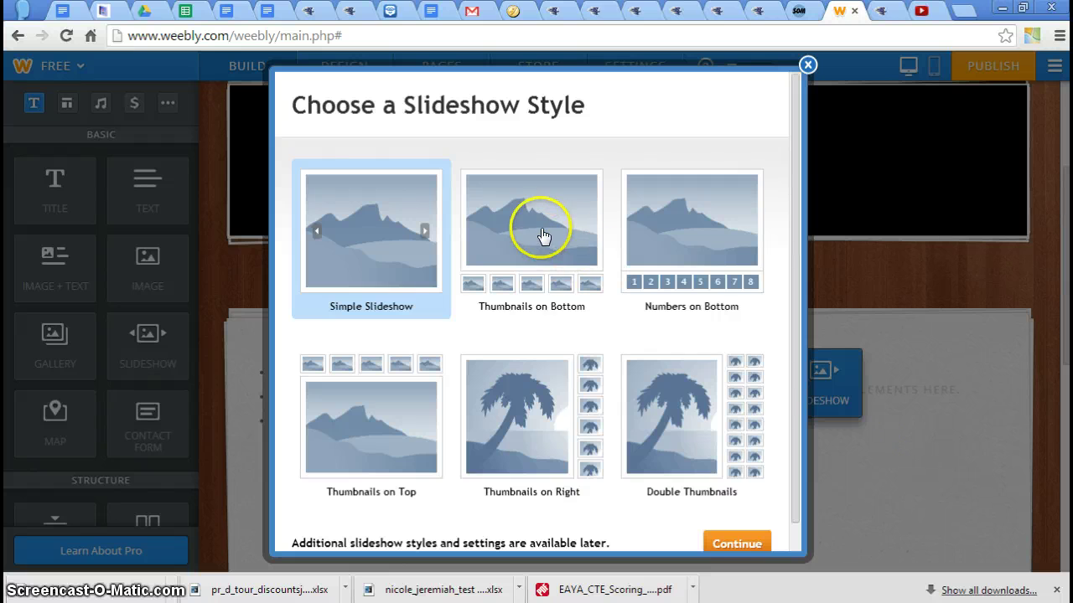
pyautogui.click(723, 543)
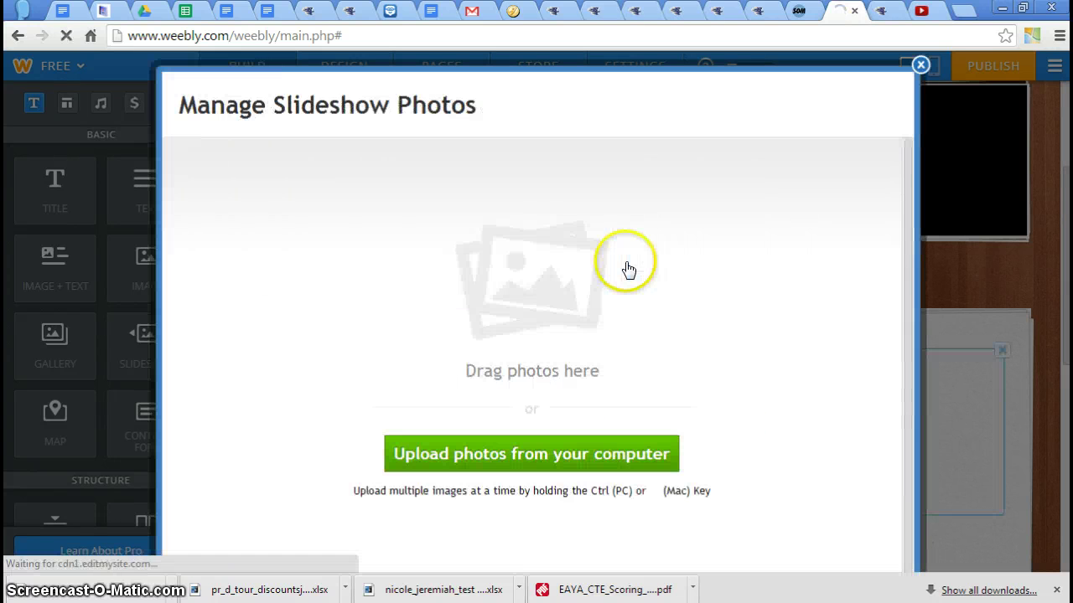
# Step: Upload iowa hawkeyes.jpg from the Downloads folder as the slideshow's first photo
pyautogui.click(534, 450)
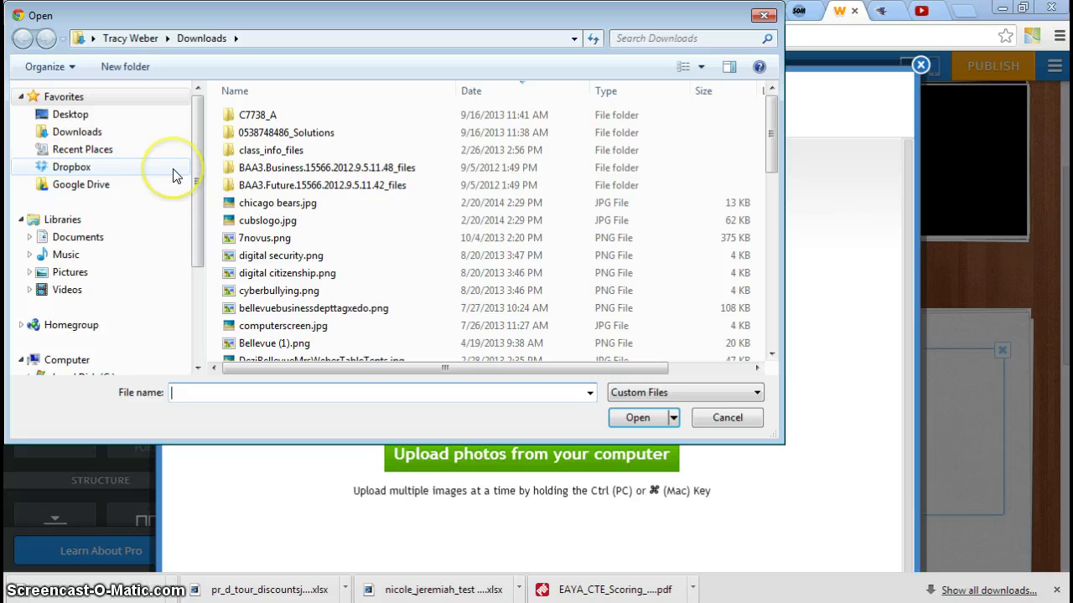
pyautogui.scroll(3, 277, 238)
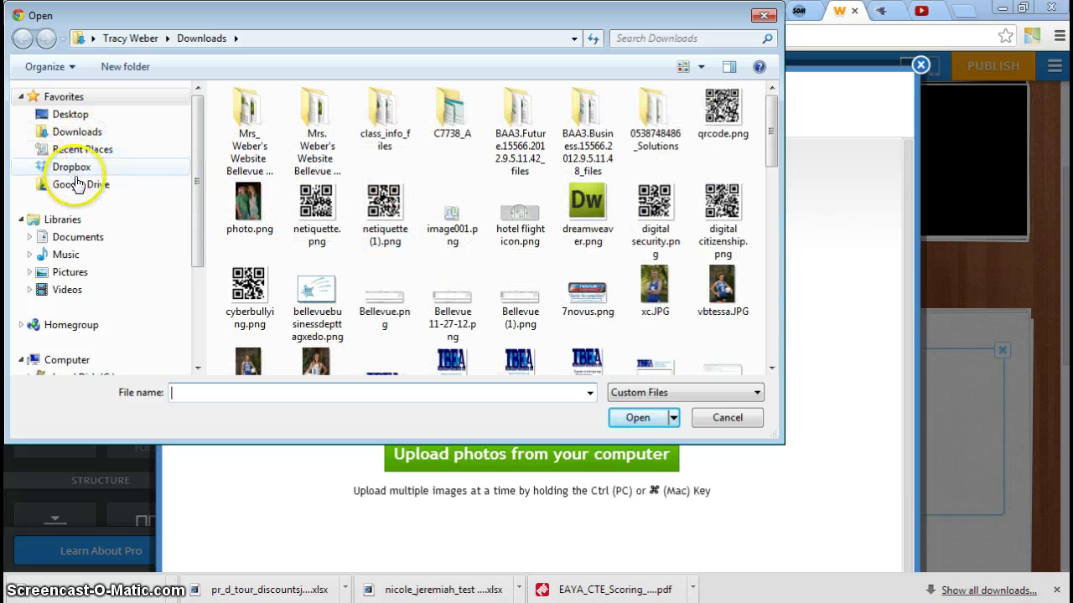
pyautogui.click(73, 137)
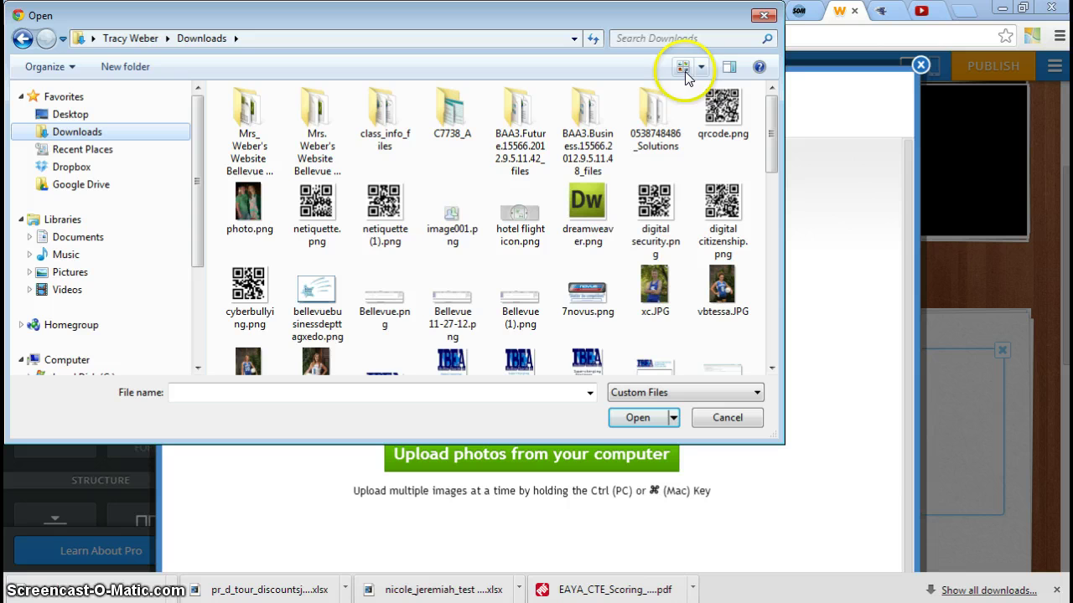
pyautogui.moveTo(771, 122); pyautogui.dragTo(792, 229)
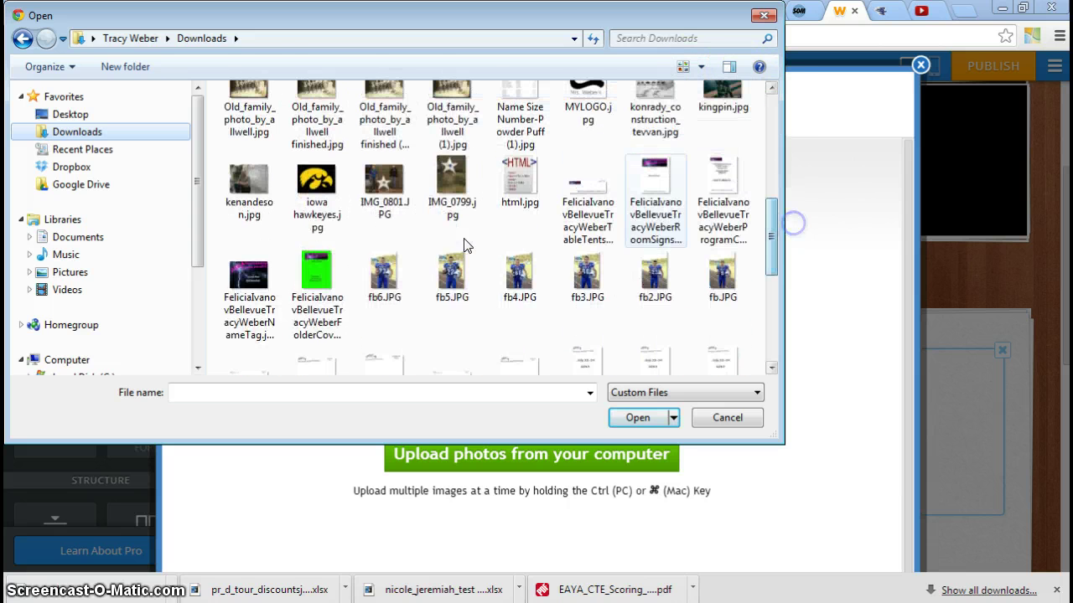
pyautogui.doubleClick(318, 198)
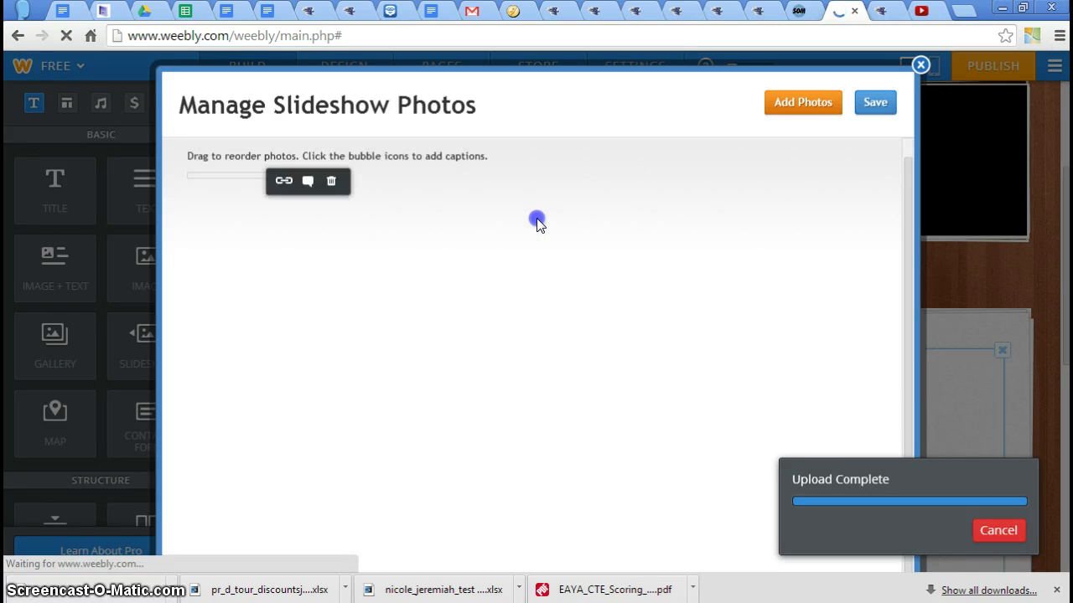
# Step: Add chicago bears.jpg from the Downloads folder to the slideshow photos
pyautogui.click(798, 102)
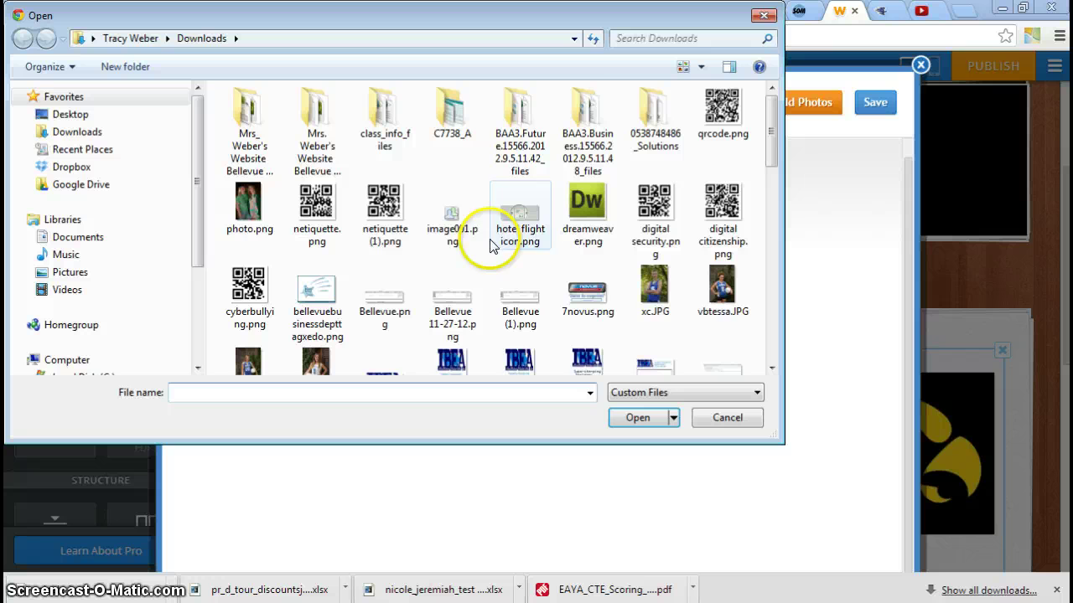
pyautogui.click(466, 253)
pyautogui.scroll(-5, 466, 253)
pyautogui.click(243, 213)
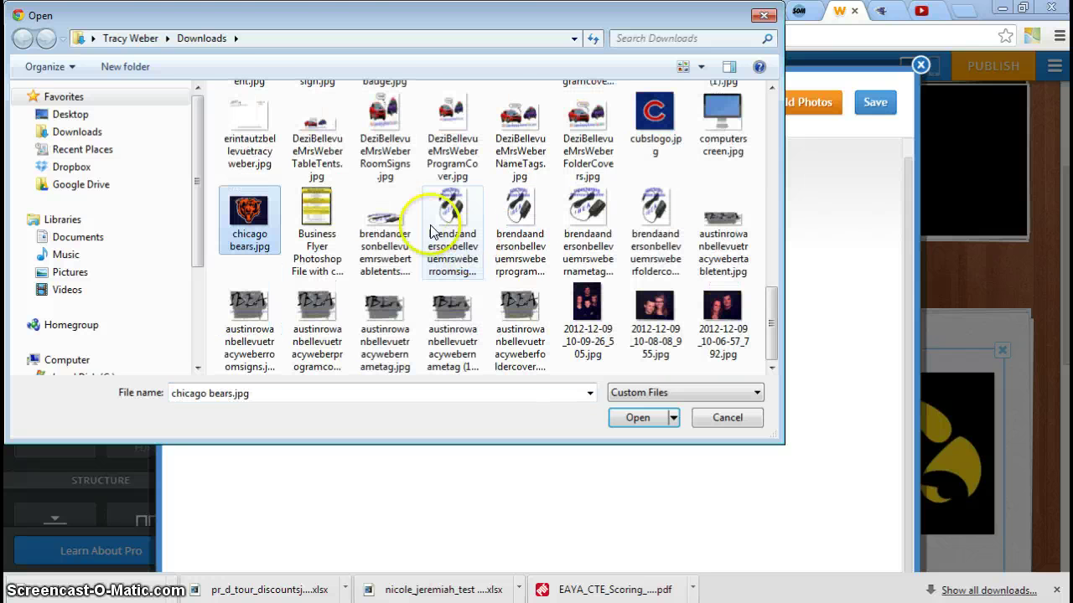
pyautogui.doubleClick(255, 215)
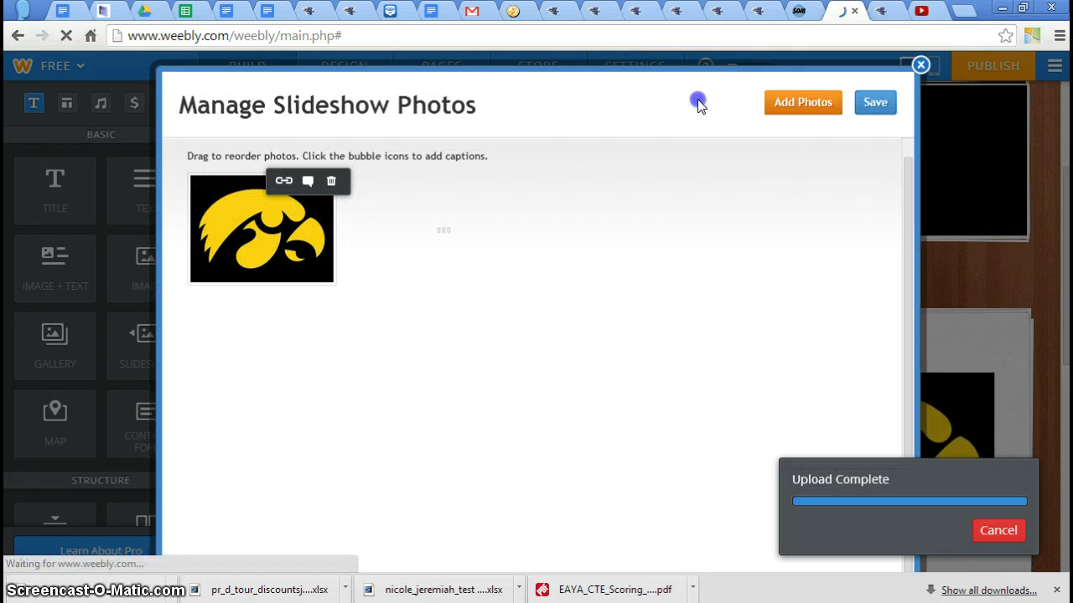
# Step: Add cubslogo.jpg to the slideshow photos and save the slideshow
pyautogui.click(803, 102)
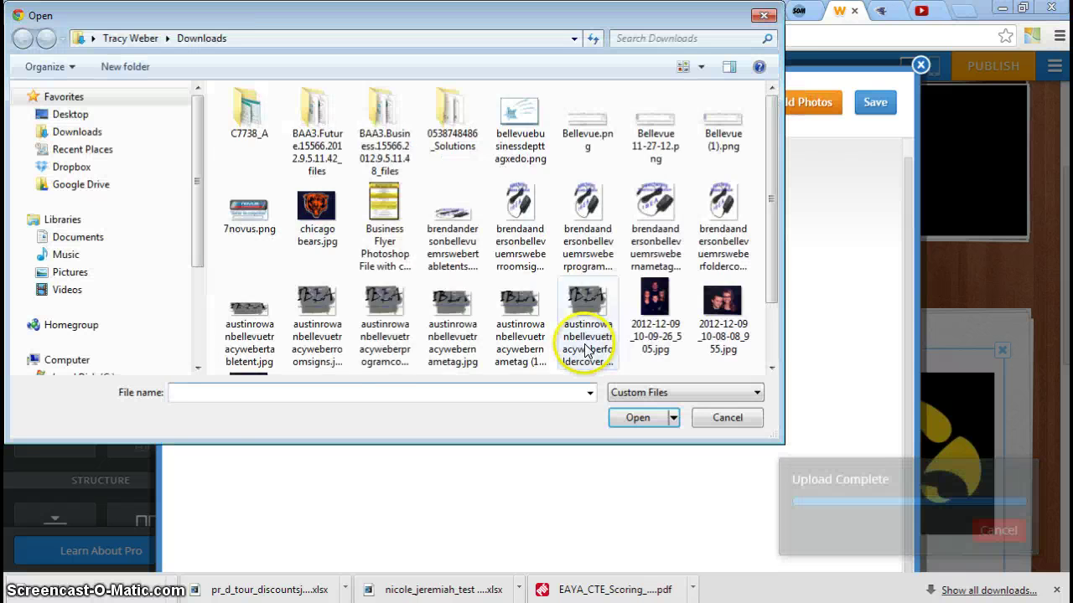
pyautogui.write('cub')
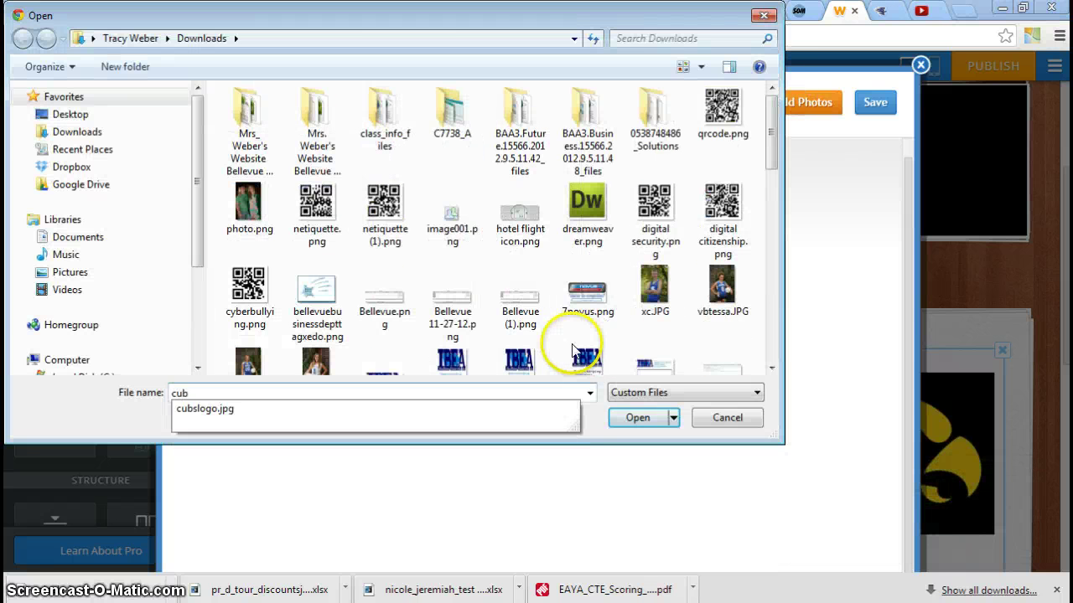
pyautogui.click(309, 408)
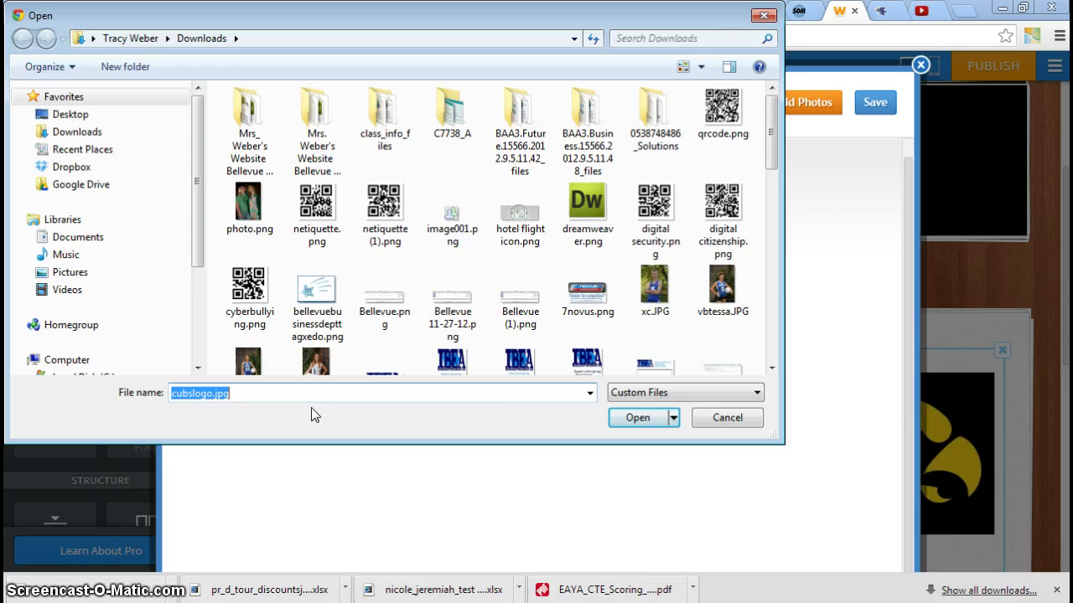
pyautogui.click(638, 418)
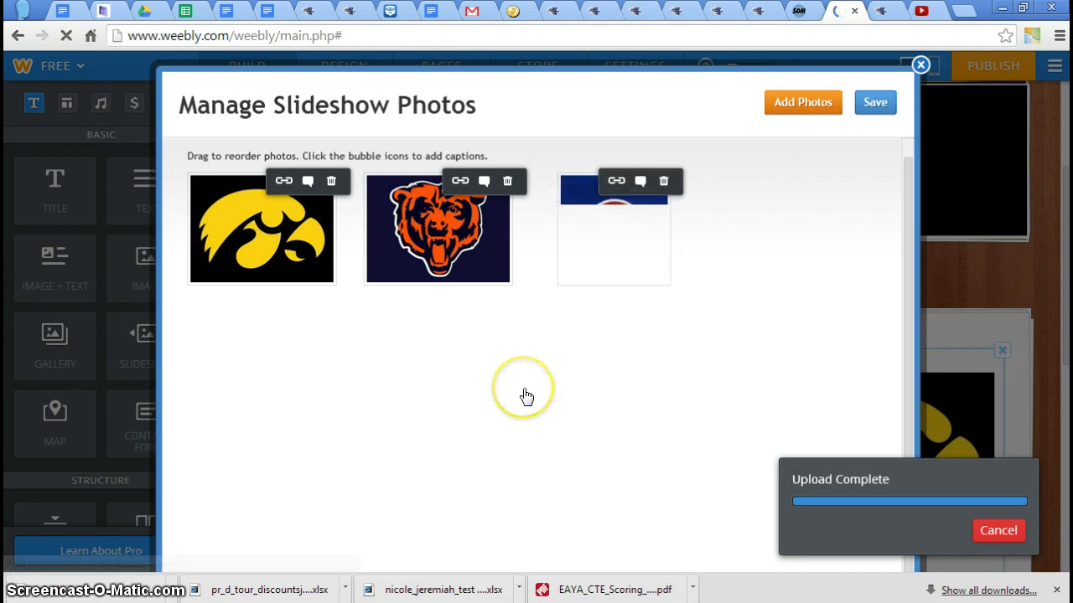
pyautogui.click(876, 102)
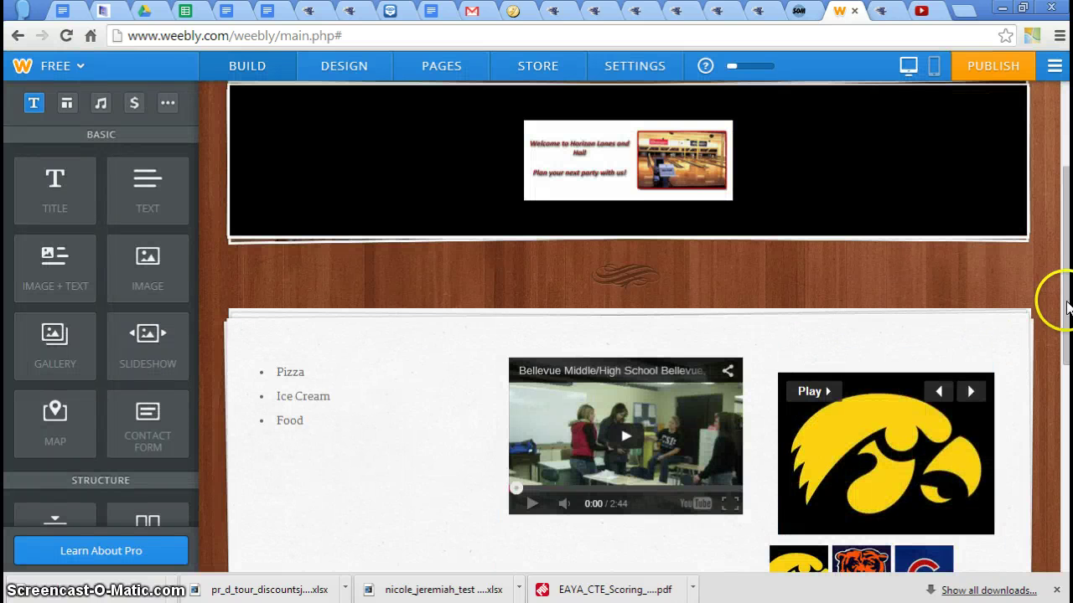
# Step: Preview the Chicago Bears and Cubs photos in the About page's slideshow using its thumbnails
pyautogui.scroll(-2, 1056, 299)
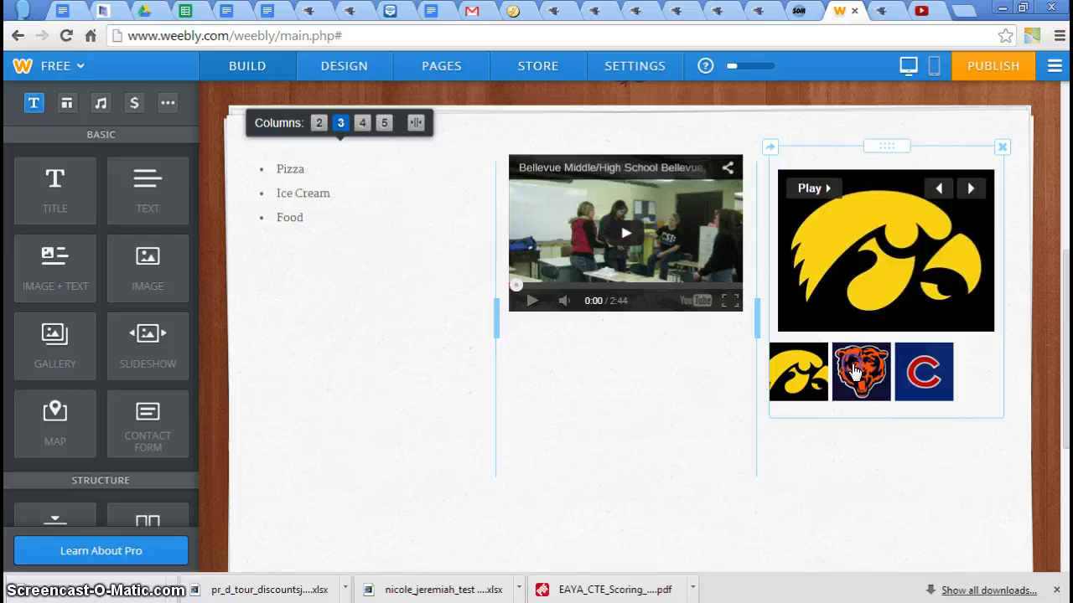
pyautogui.click(855, 371)
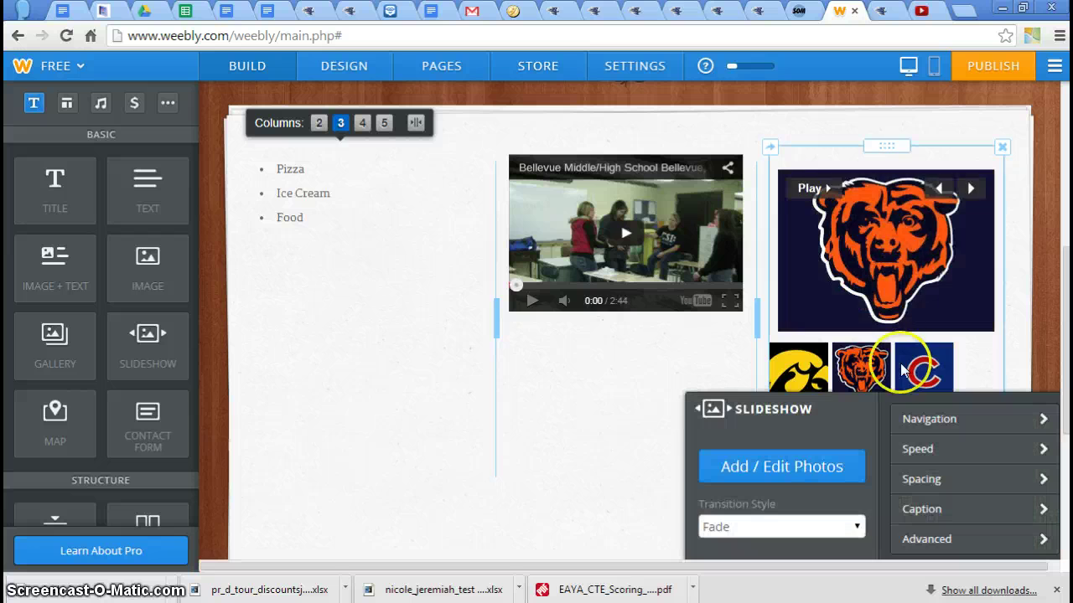
pyautogui.click(652, 360)
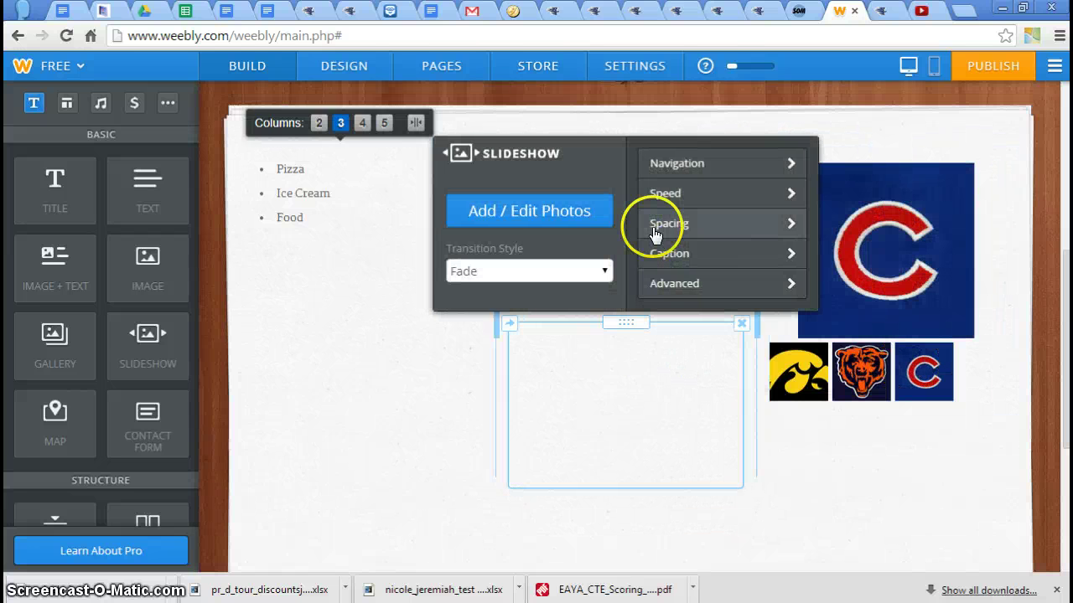
# Step: Publish the website, then open the live site and go to its About page
pyautogui.click(983, 69)
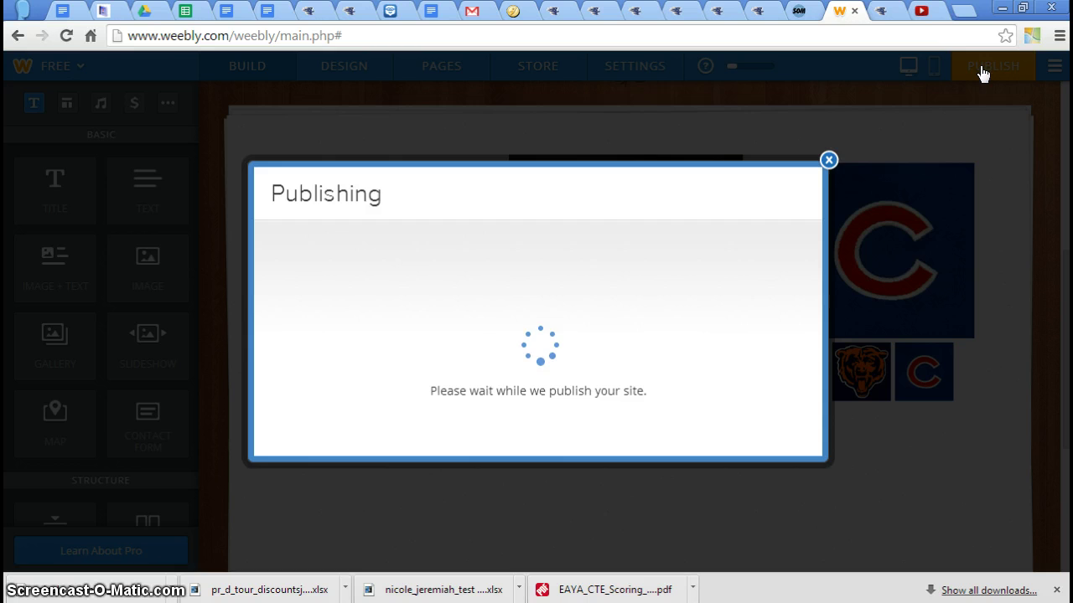
pyautogui.click(591, 235)
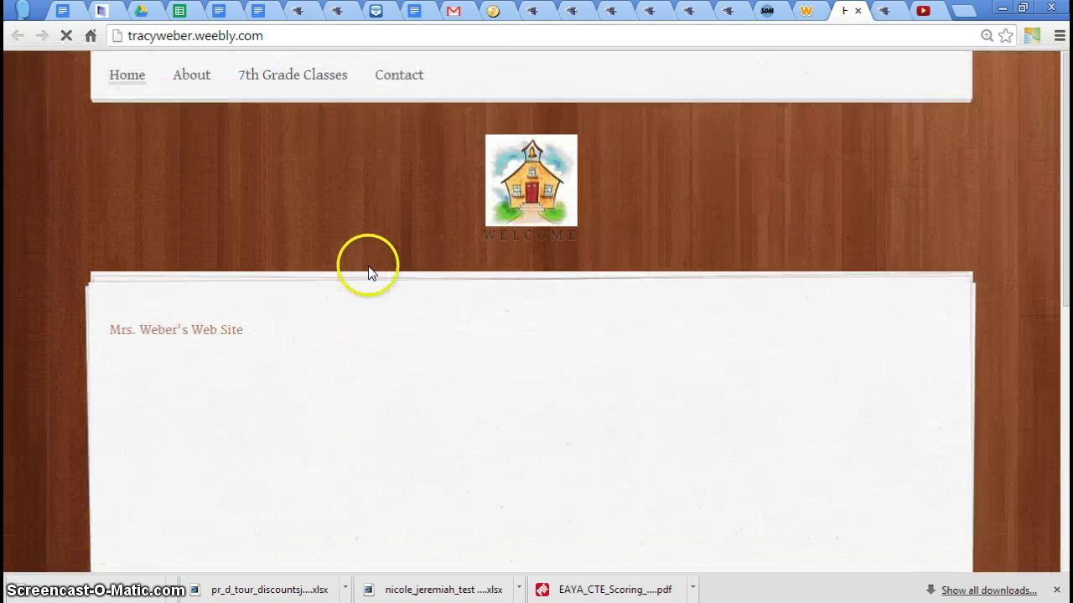
pyautogui.click(193, 81)
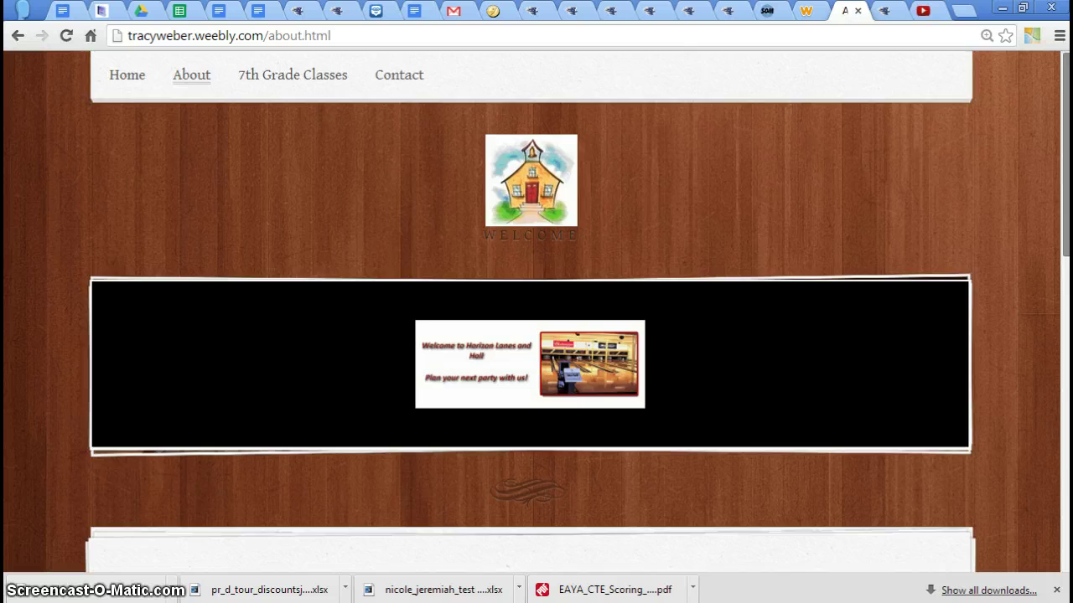
# Step: Examine the live About page's banner and its list, video and slideshow columns
pyautogui.scroll(-5, 1064, 301)
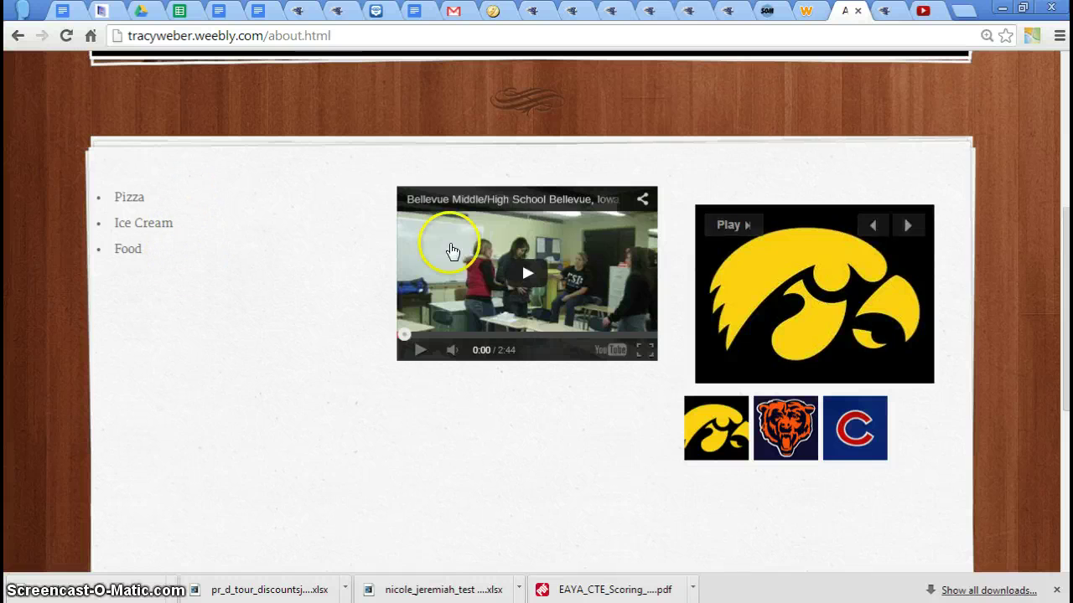
pyautogui.moveTo(794, 306)
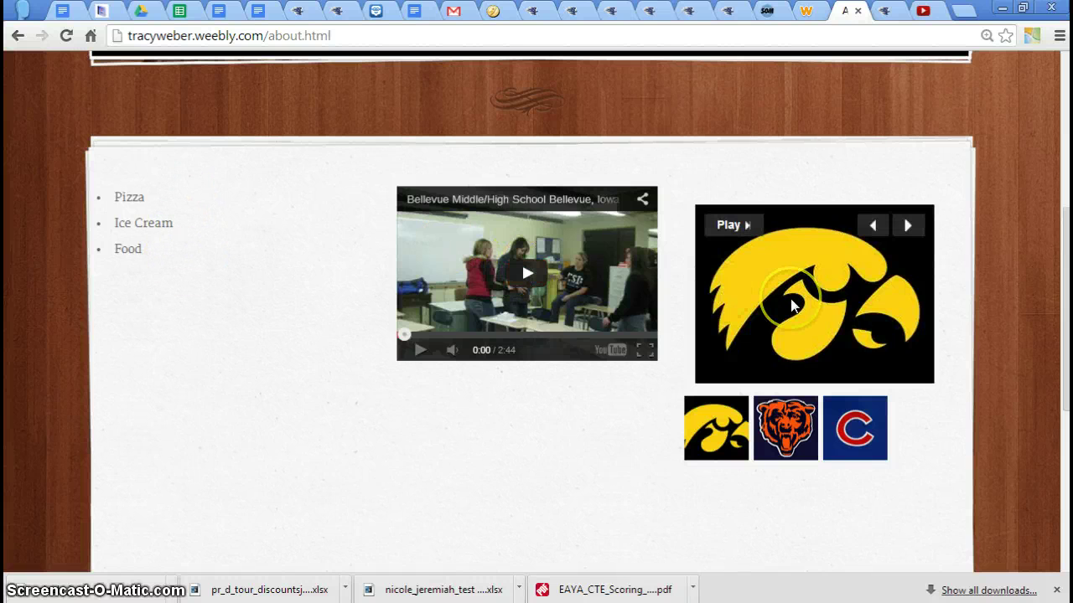
pyautogui.moveTo(1065, 275); pyautogui.dragTo(1064, 244)
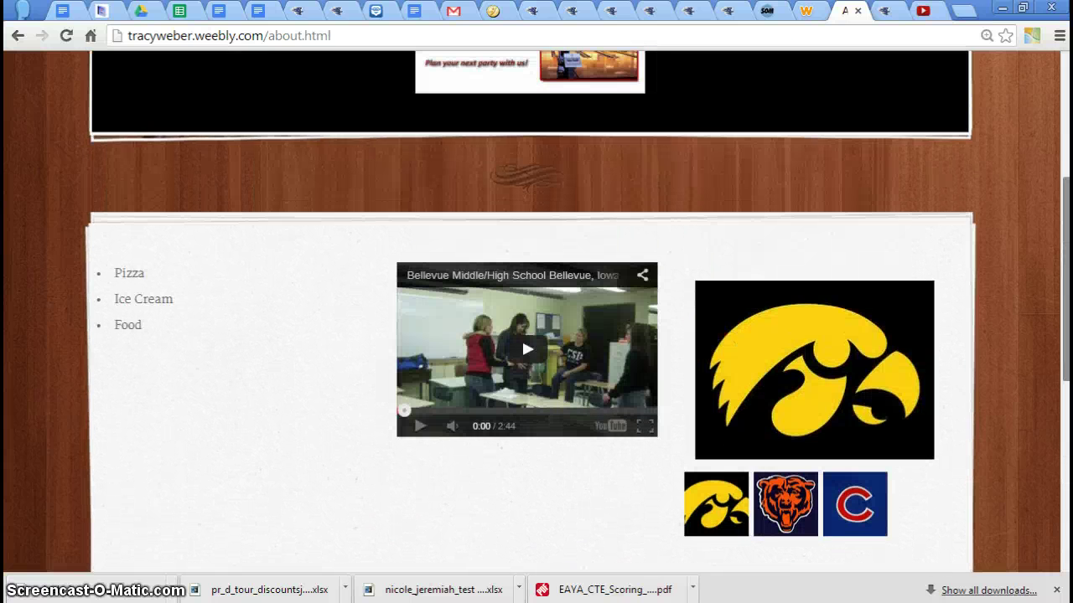
pyautogui.scroll(4, 521, 337)
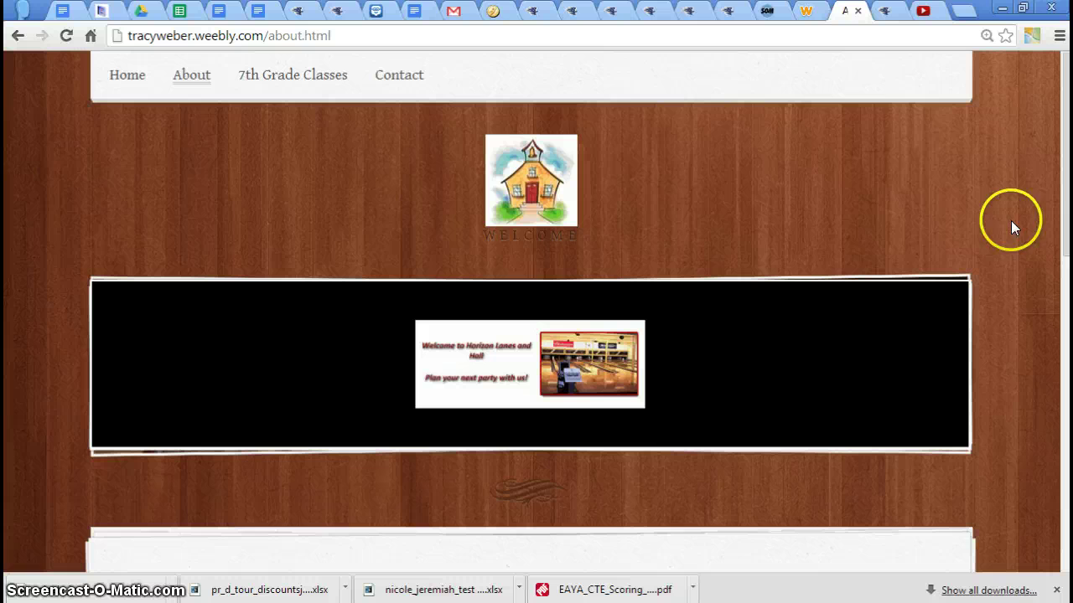
pyautogui.scroll(-2, 521, 524)
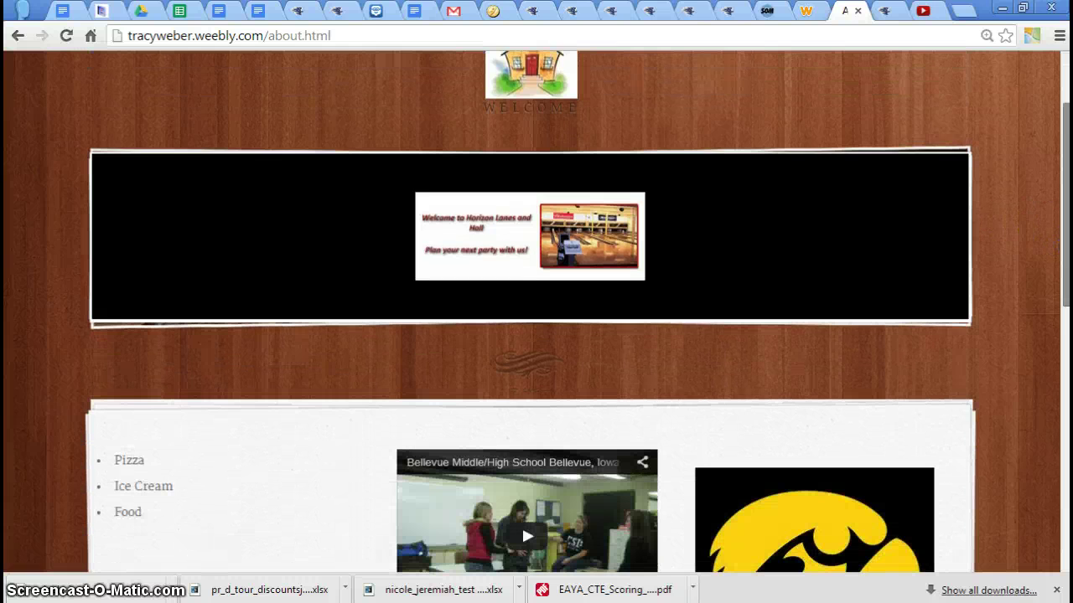
pyautogui.scroll(-2, 521, 513)
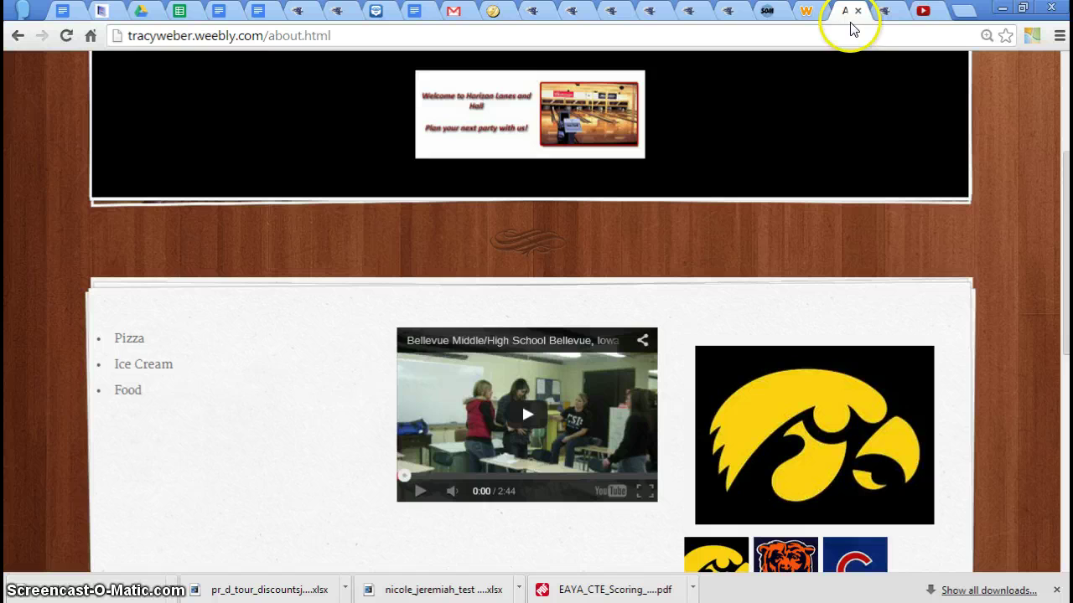
# Step: Close the live site, return to the Weebly editor and dismiss the publishing dialog
pyautogui.hotkey('ctrl', 'w')
pyautogui.click(806, 12)
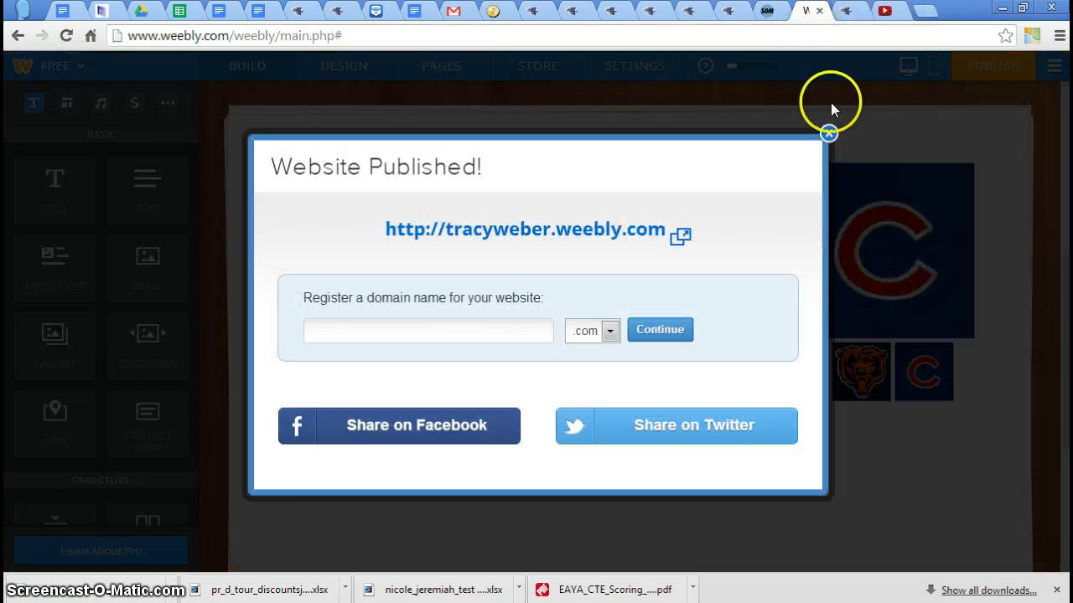
pyautogui.click(828, 132)
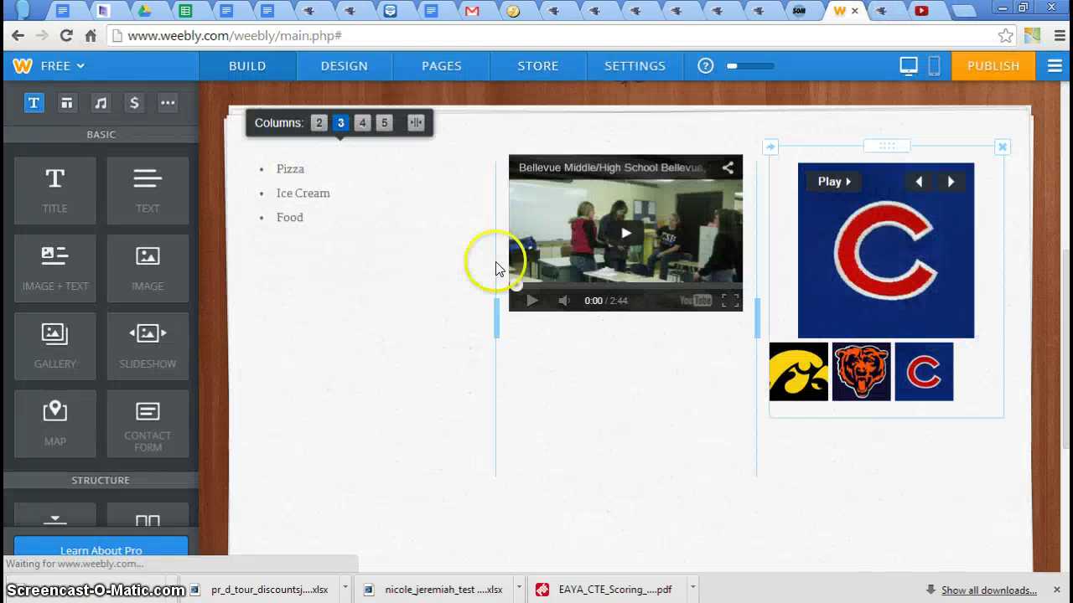